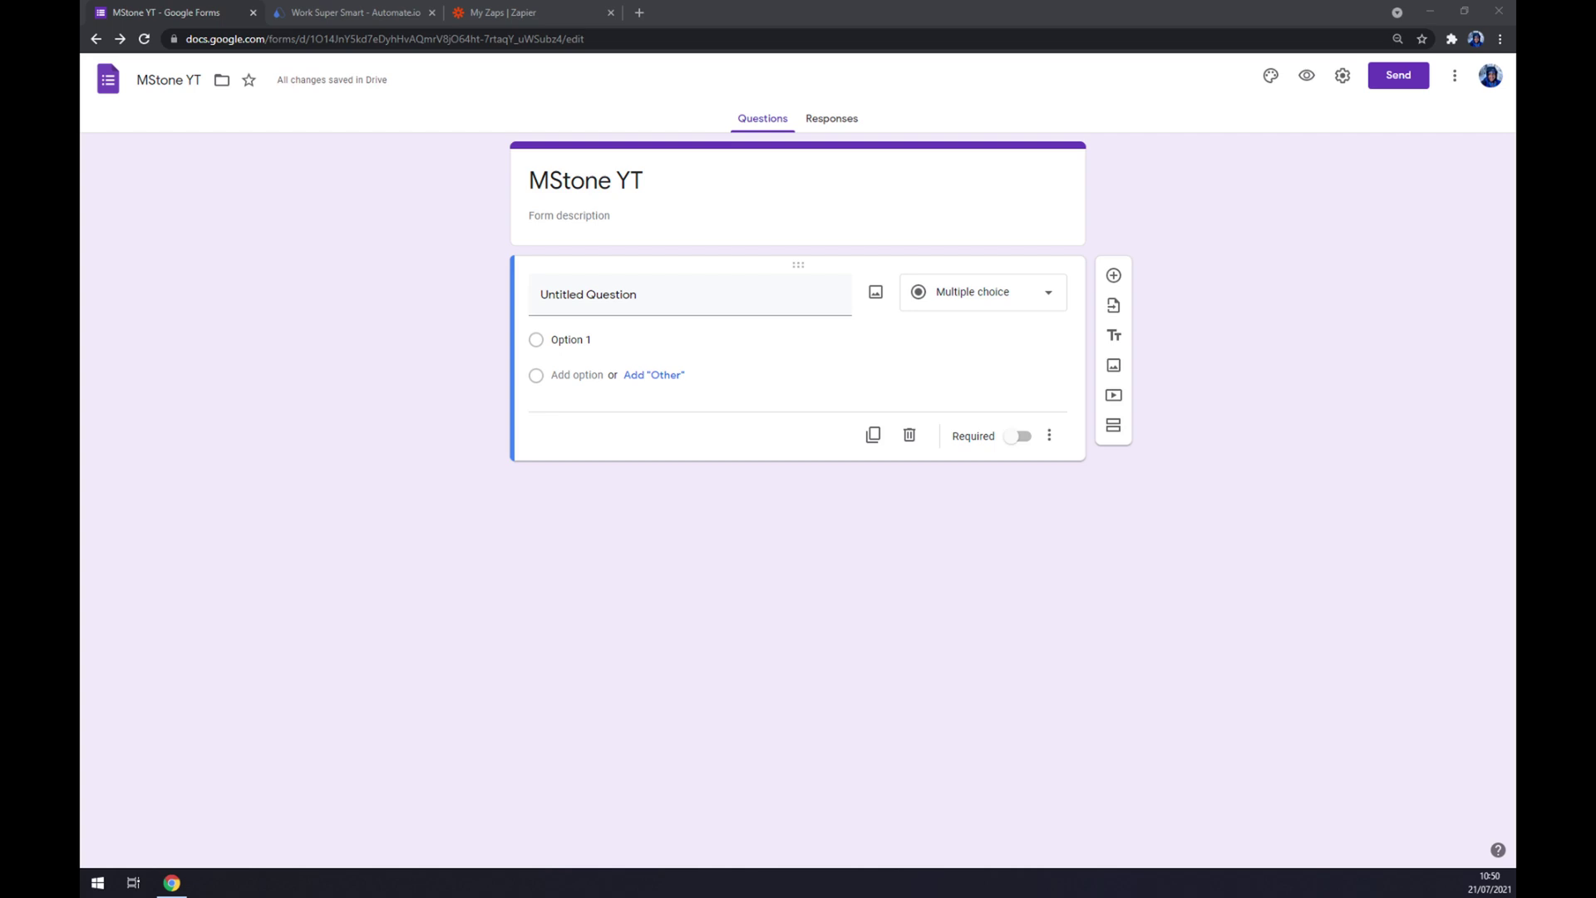
# On Automate.io, browse all integration categories and open the Google Forms integrations page via a 'forms' search.
pyautogui.click(378, 10)
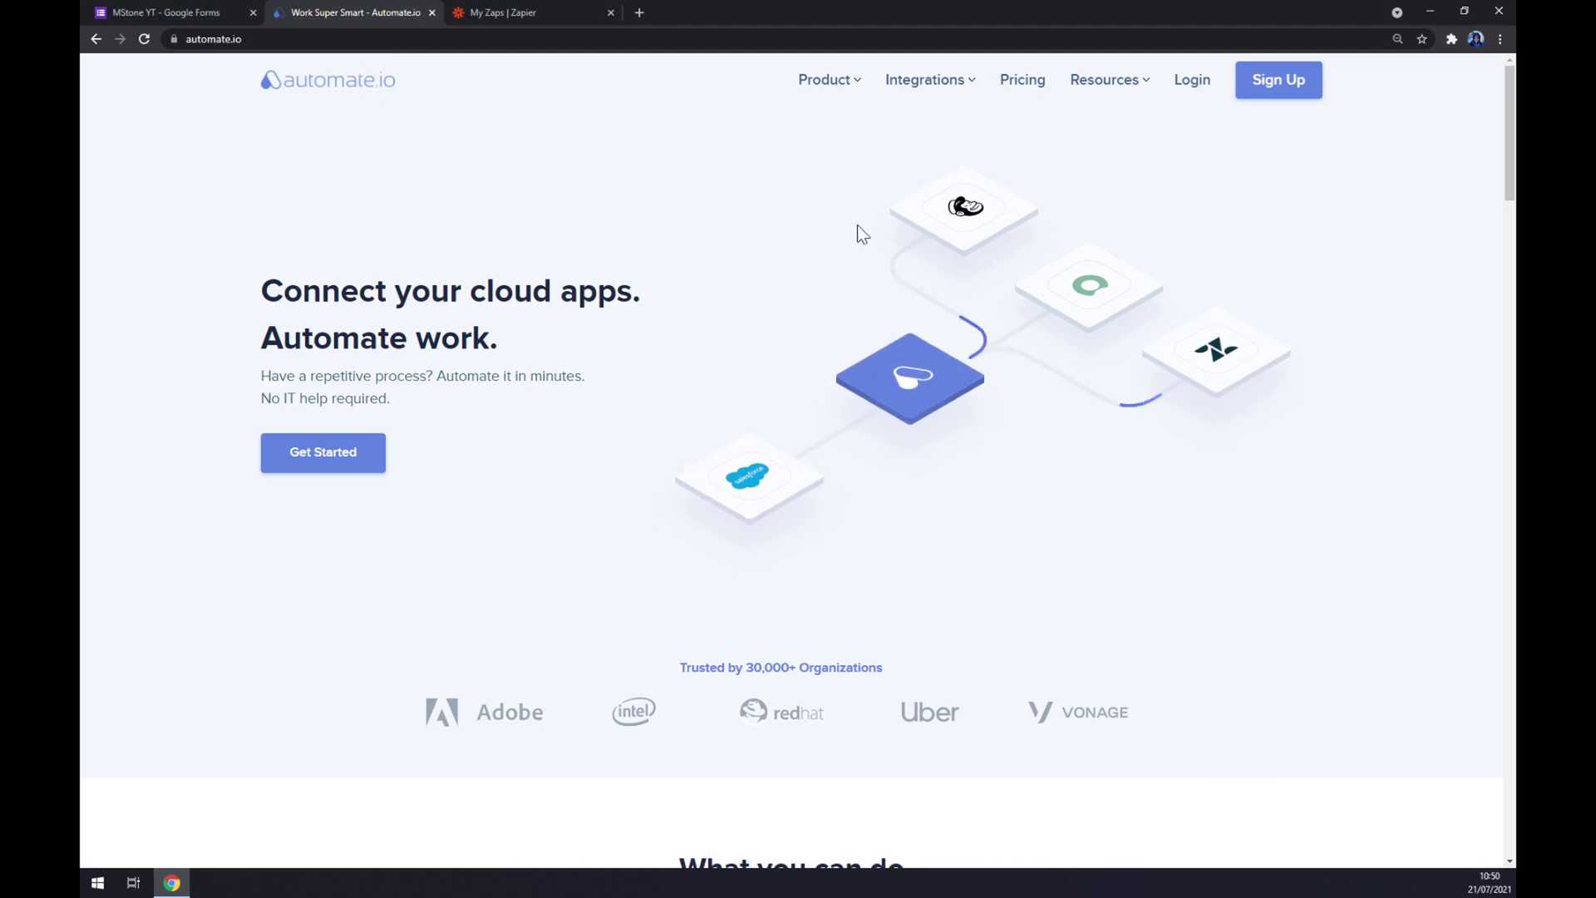
pyautogui.click(909, 83)
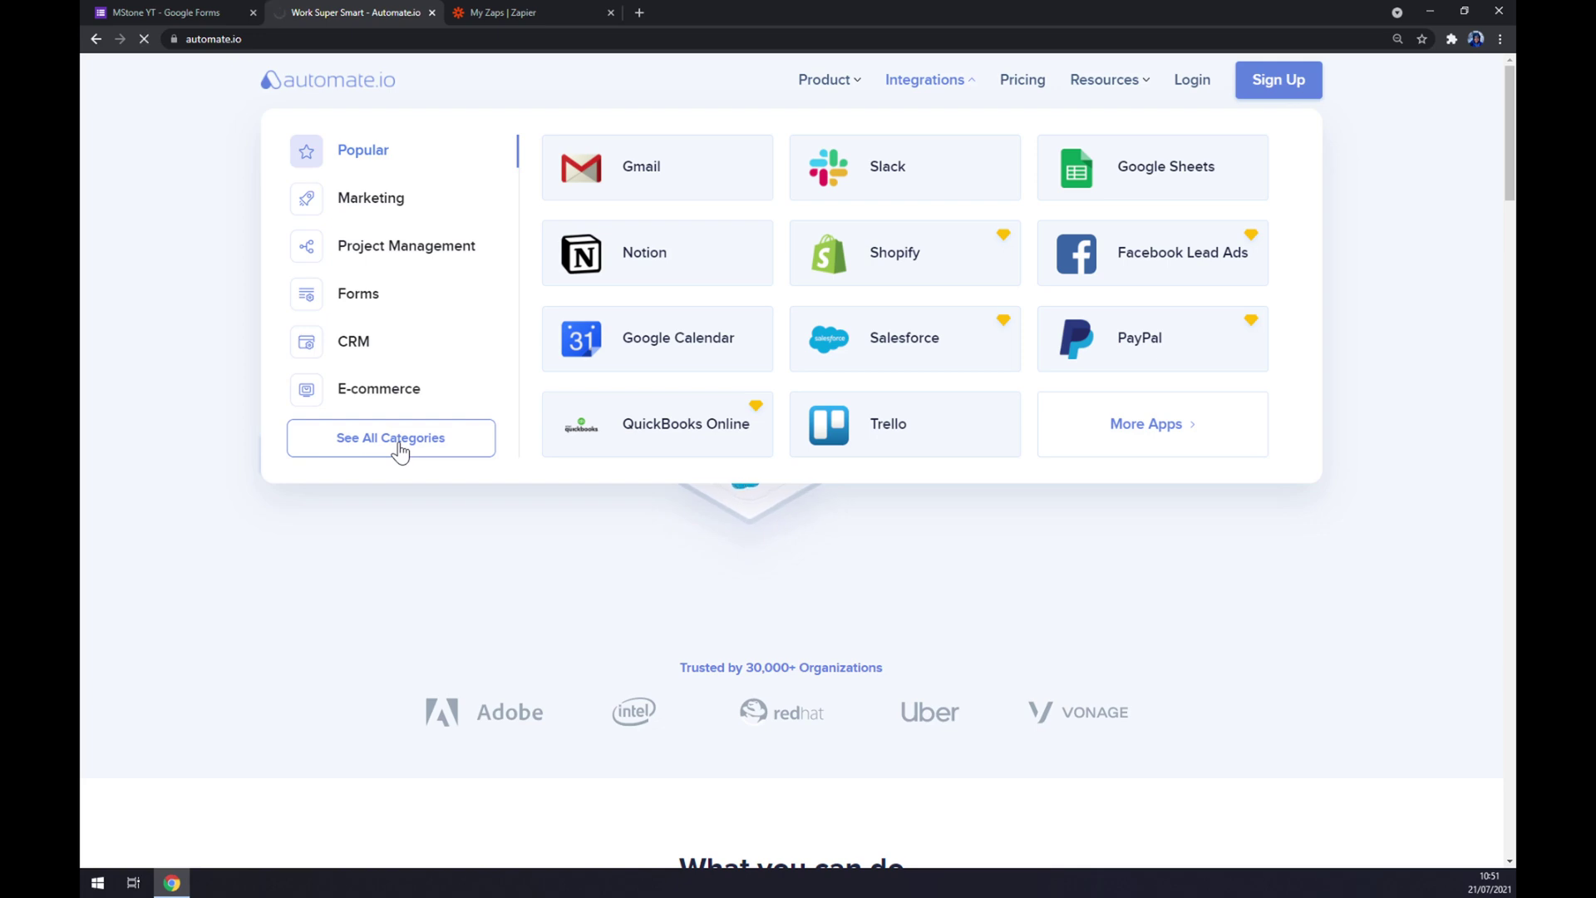
pyautogui.click(400, 452)
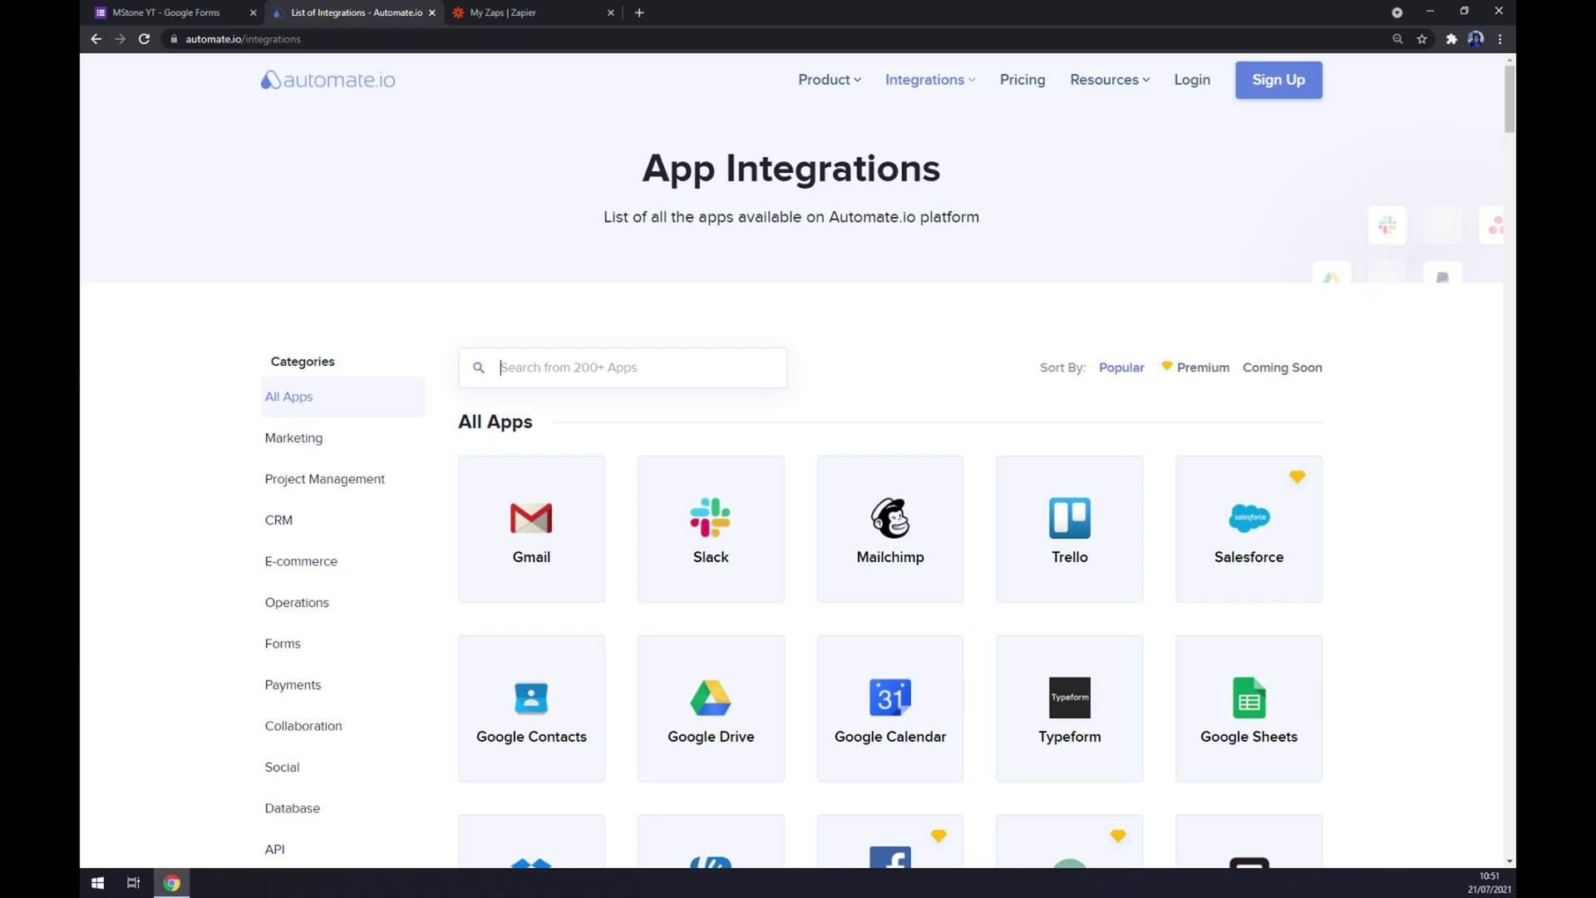
pyautogui.write('forms')
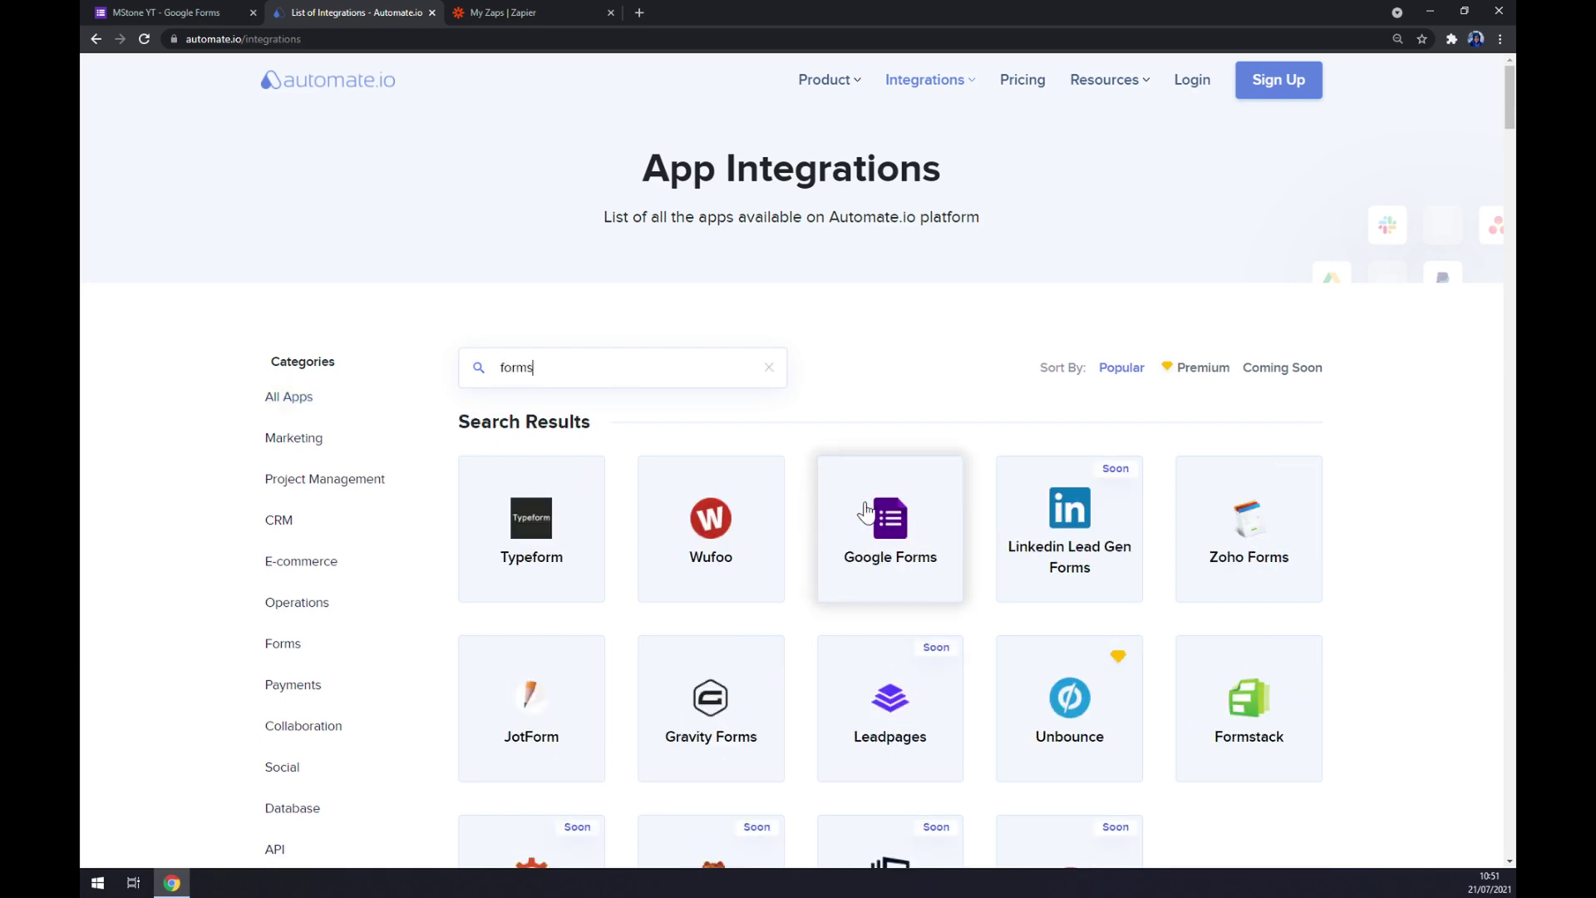
pyautogui.click(866, 511)
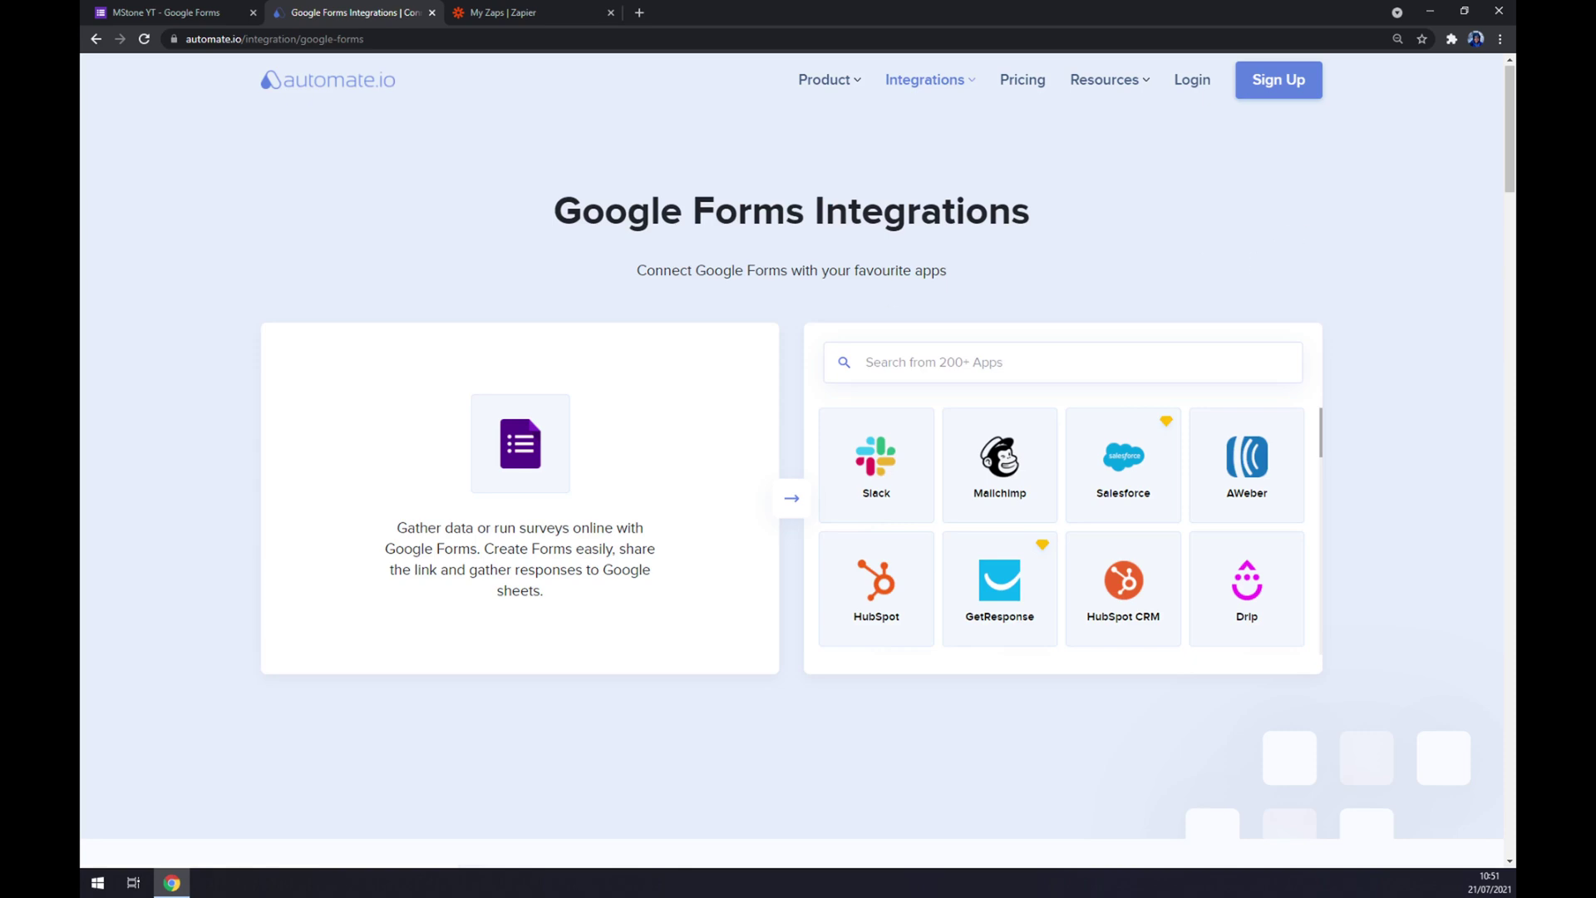
pyautogui.click(865, 363)
# Search 'salesforce', open the Google Forms–Salesforce page, and review templates down to Create your own Integration.
pyautogui.write('salesforce')
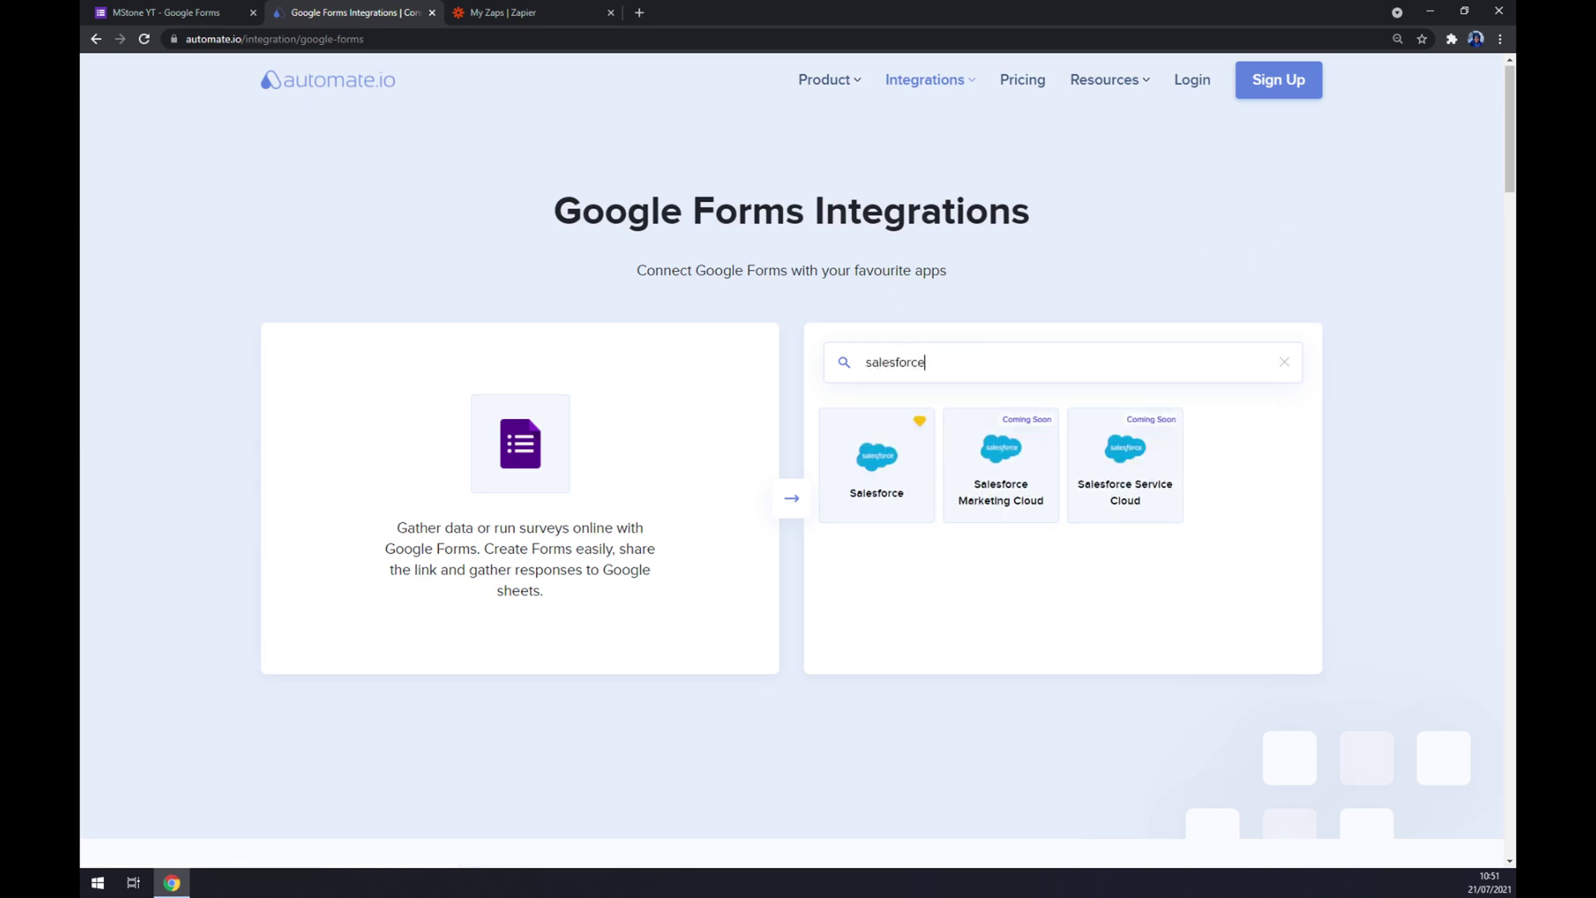
pyautogui.click(889, 476)
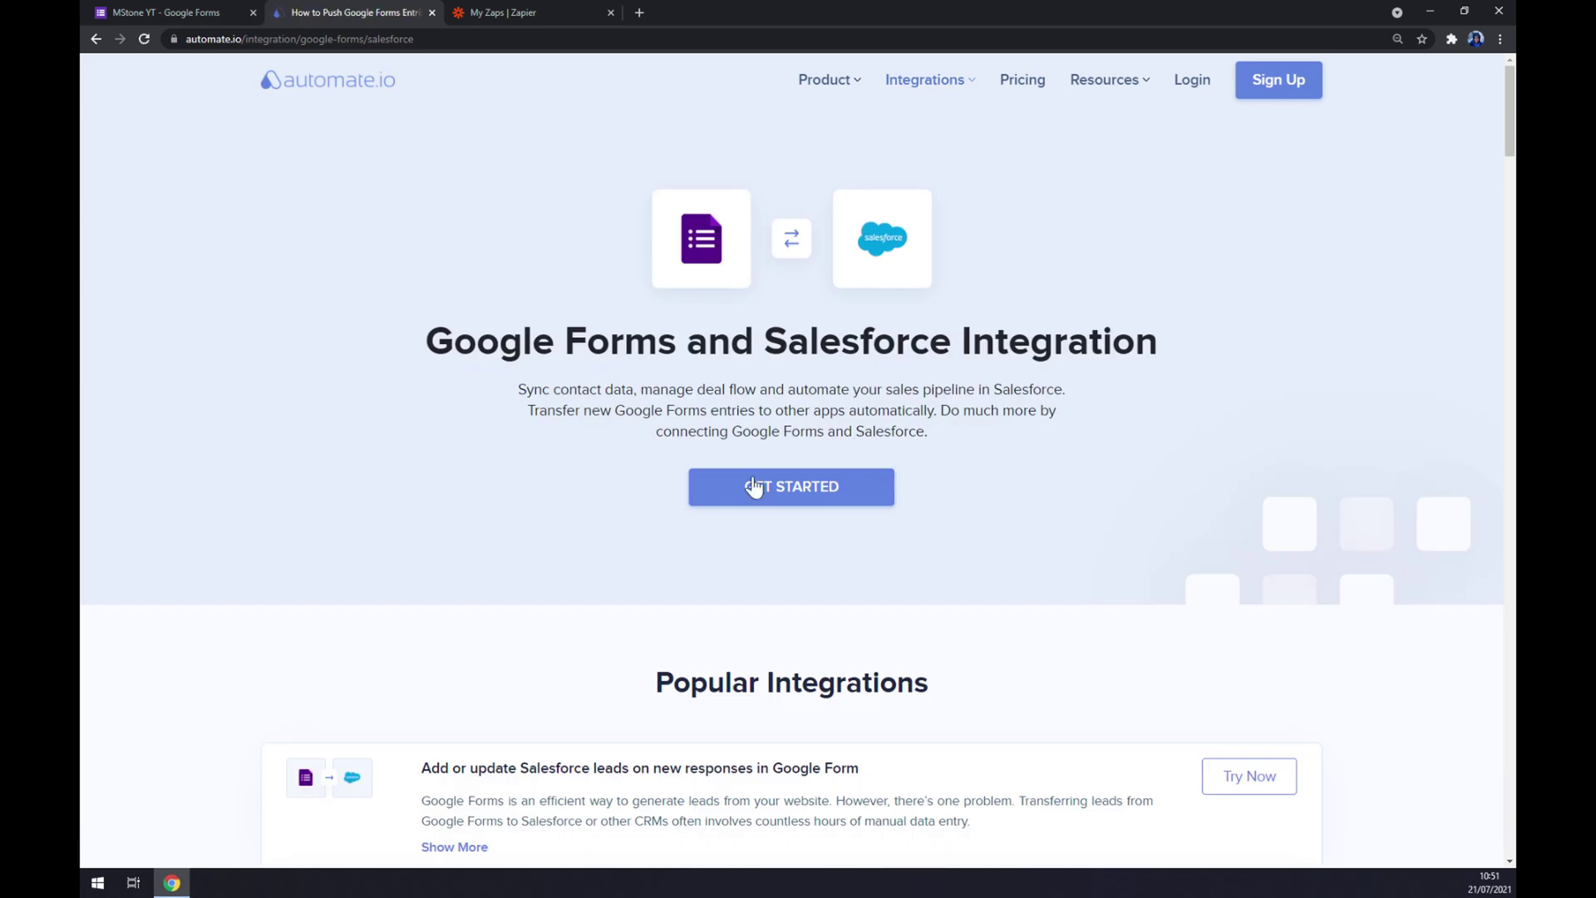
pyautogui.scroll(-3, 391, 379)
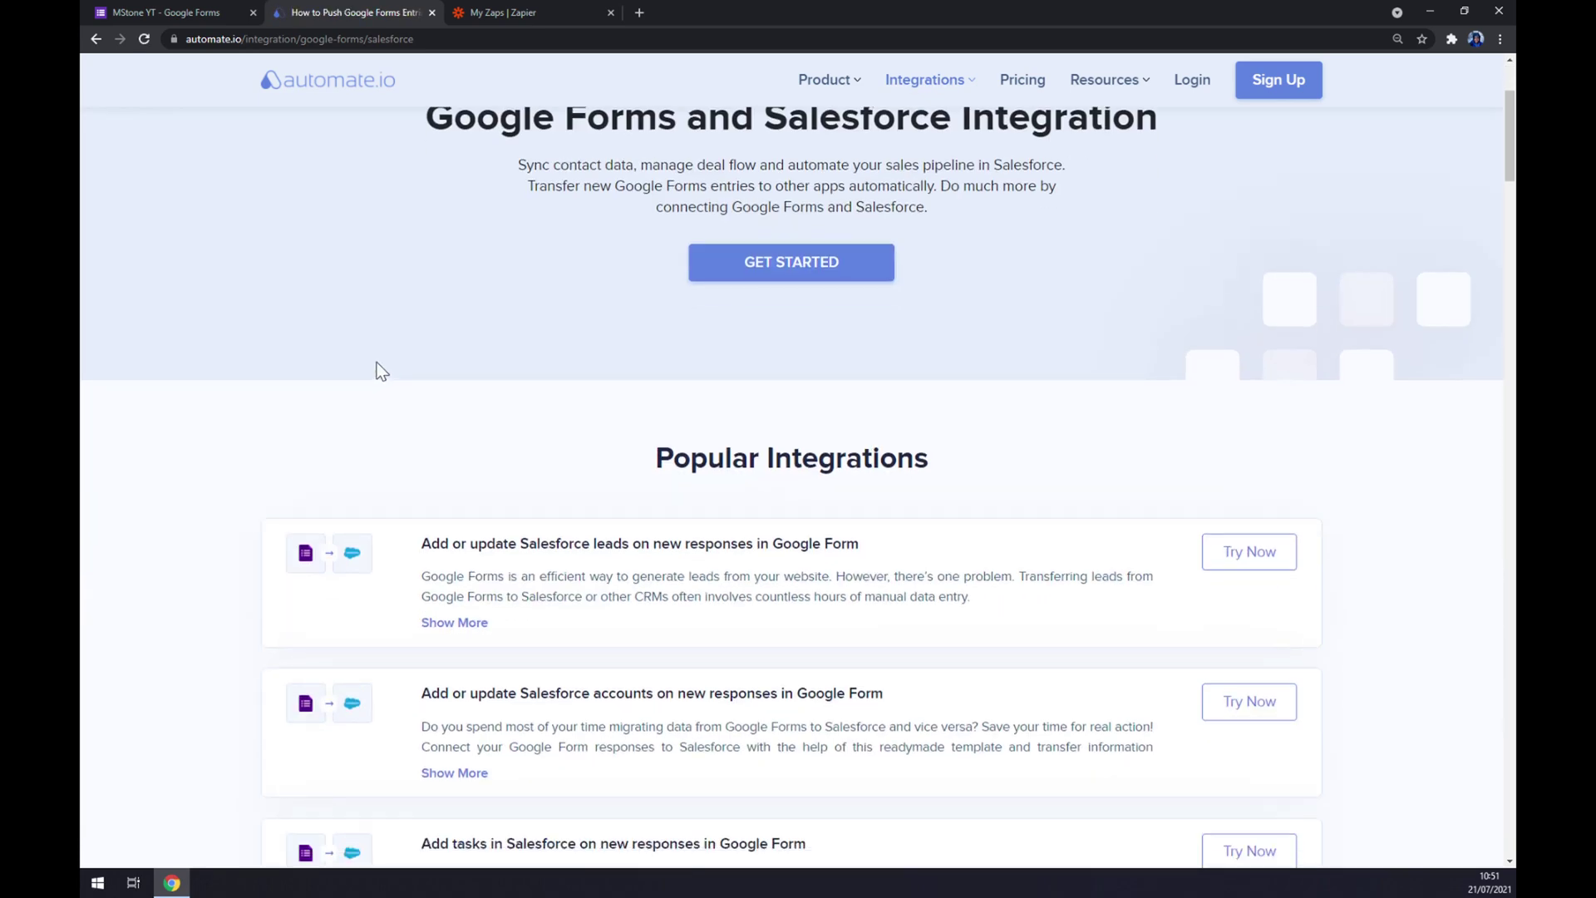
pyautogui.scroll(-1, 381, 370)
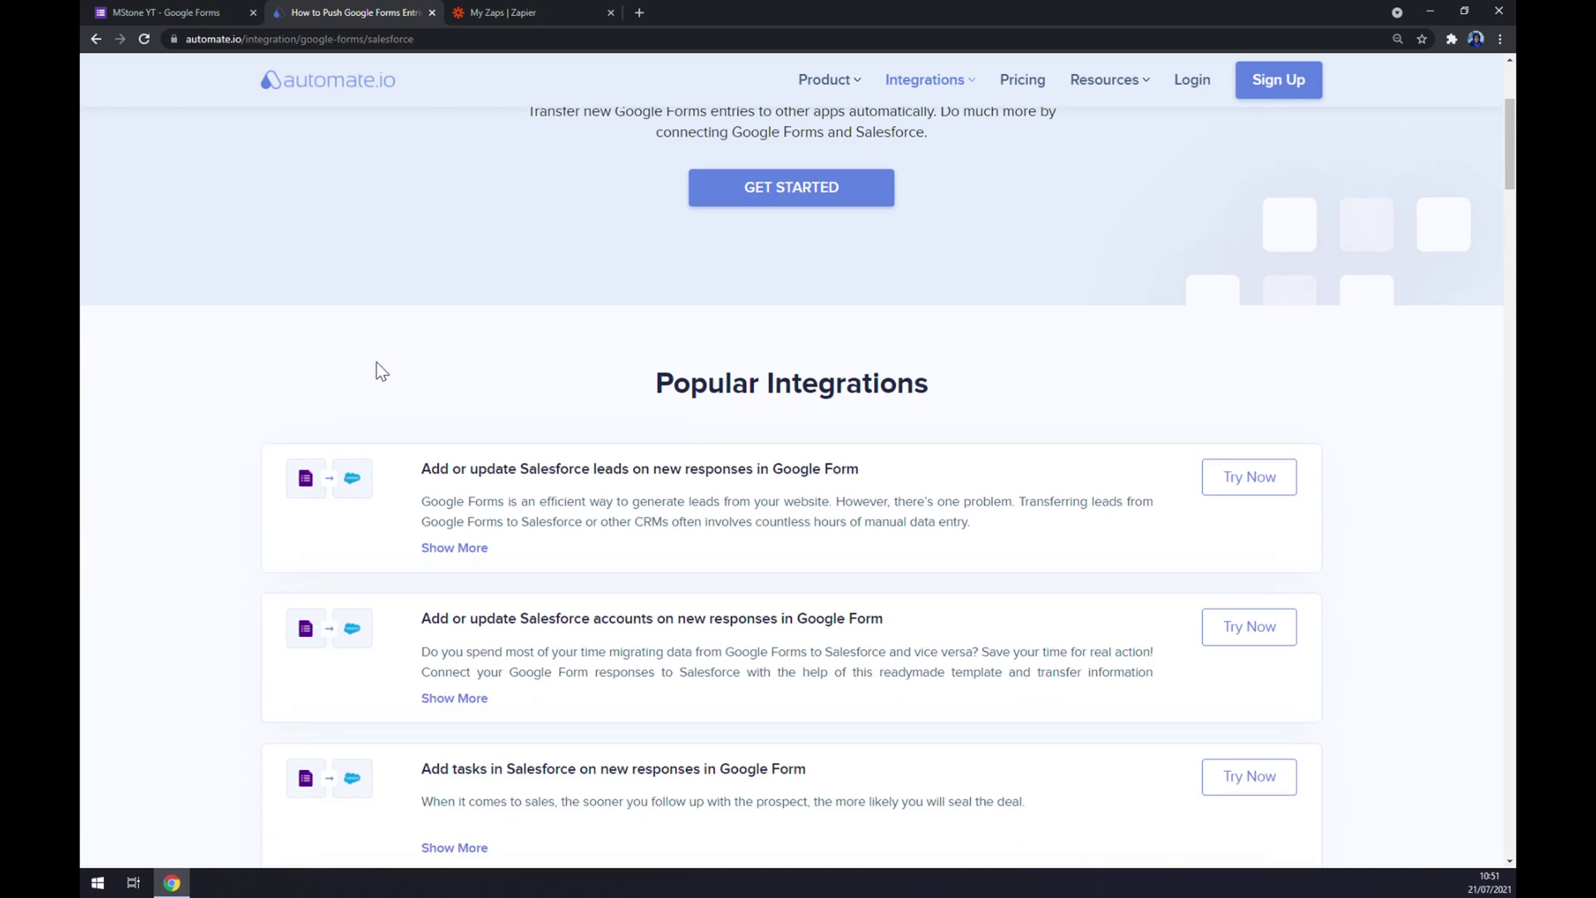
pyautogui.scroll(-3, 416, 370)
pyautogui.scroll(-2, 416, 371)
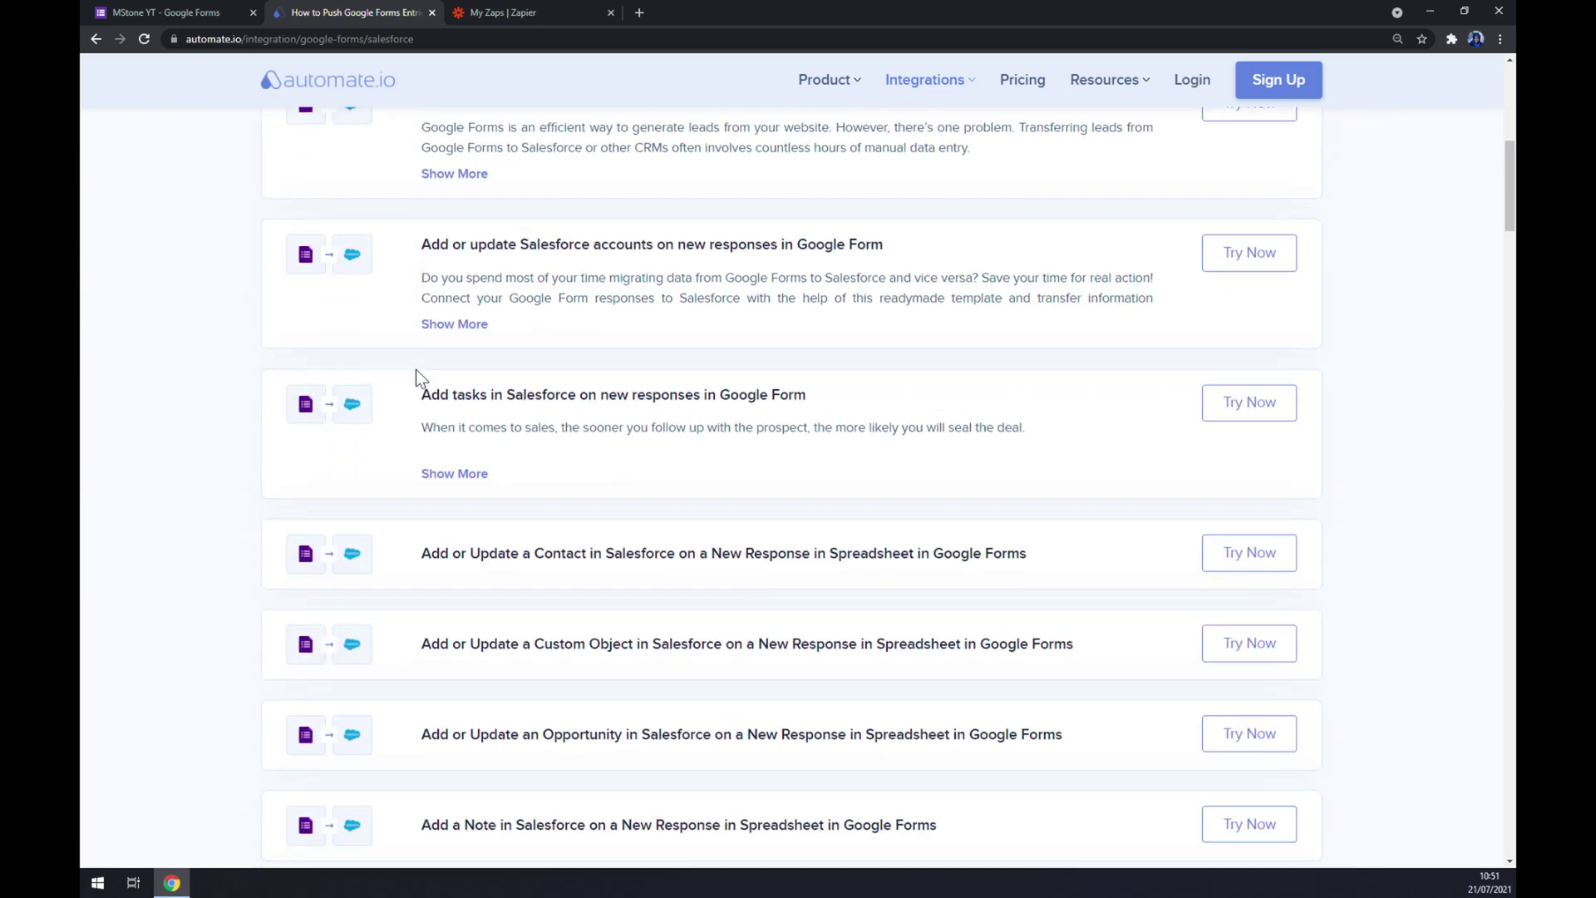
pyautogui.scroll(2, 416, 370)
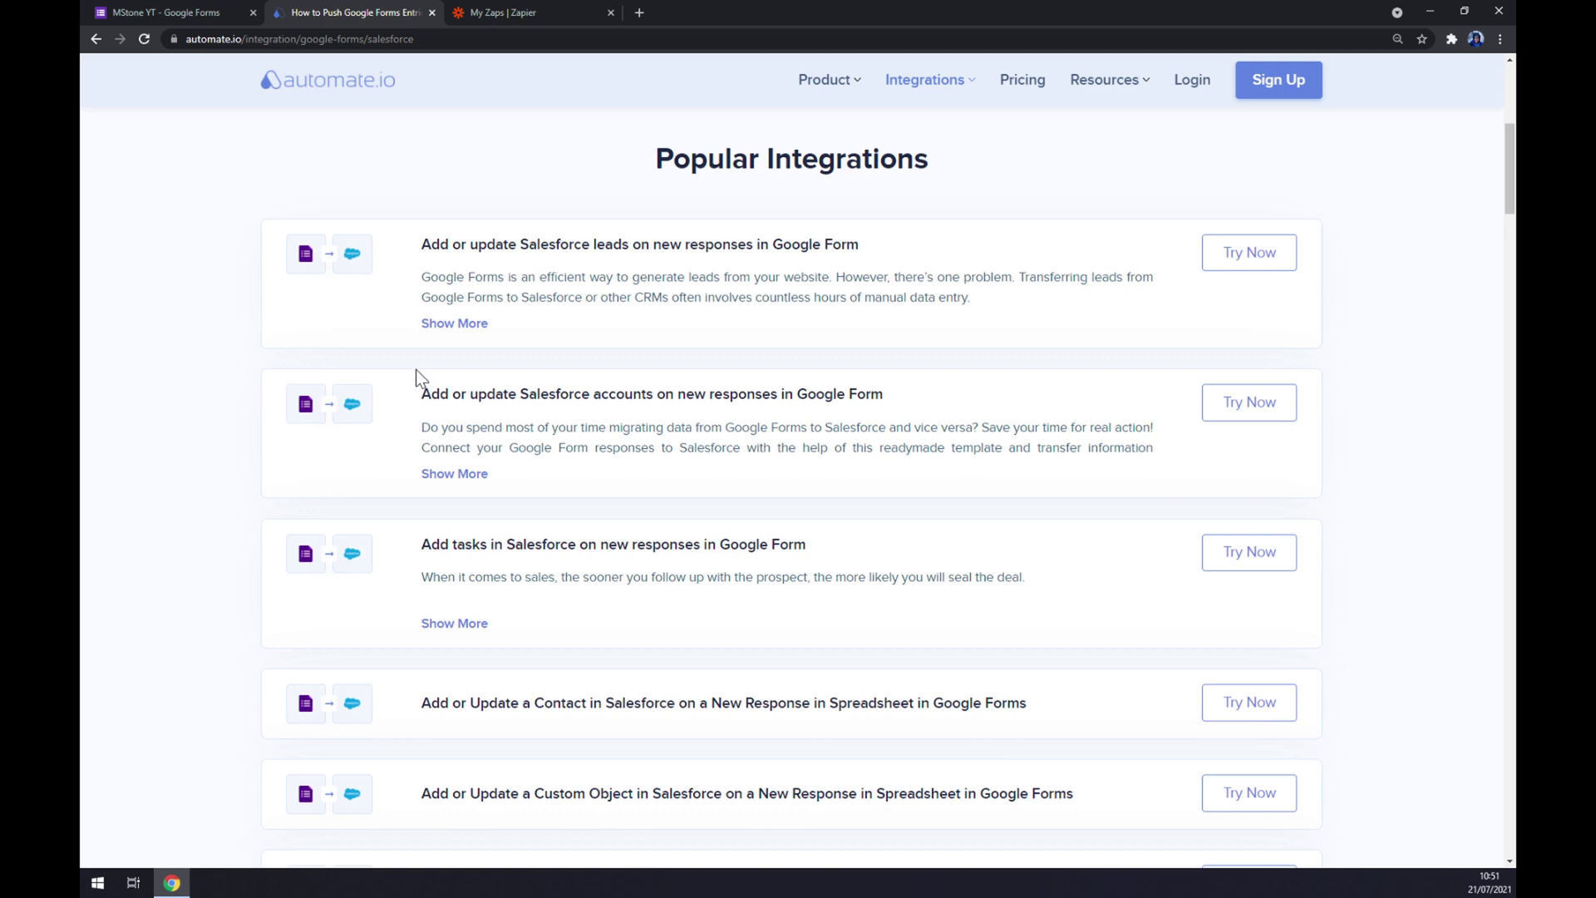
pyautogui.scroll(2, 416, 369)
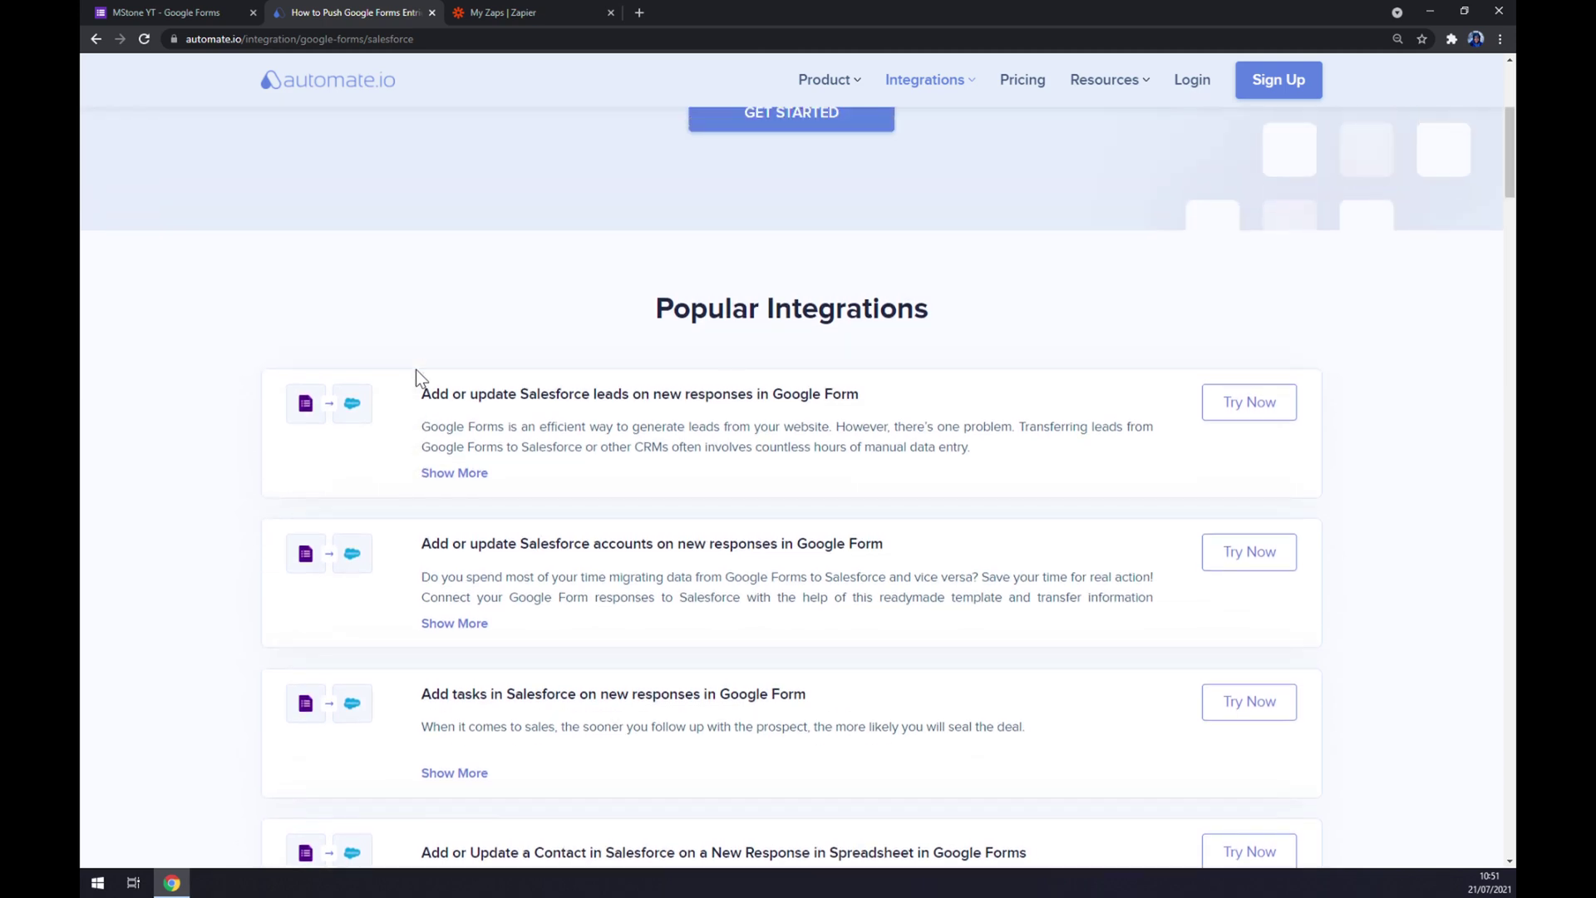
pyautogui.scroll(-2, 416, 369)
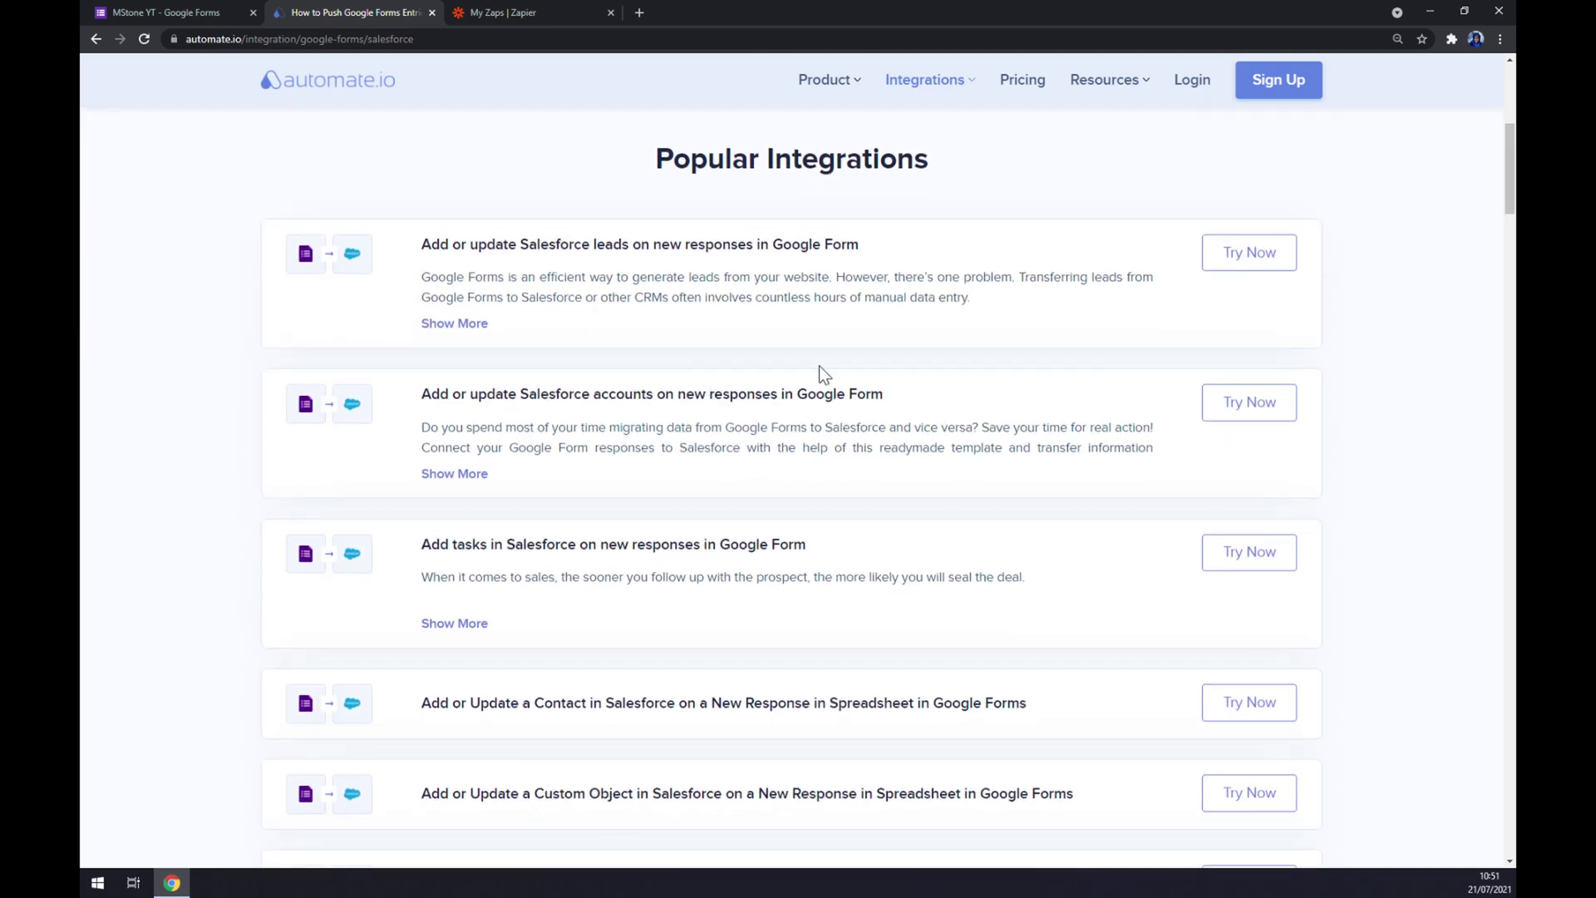
pyautogui.scroll(-13, 650, 342)
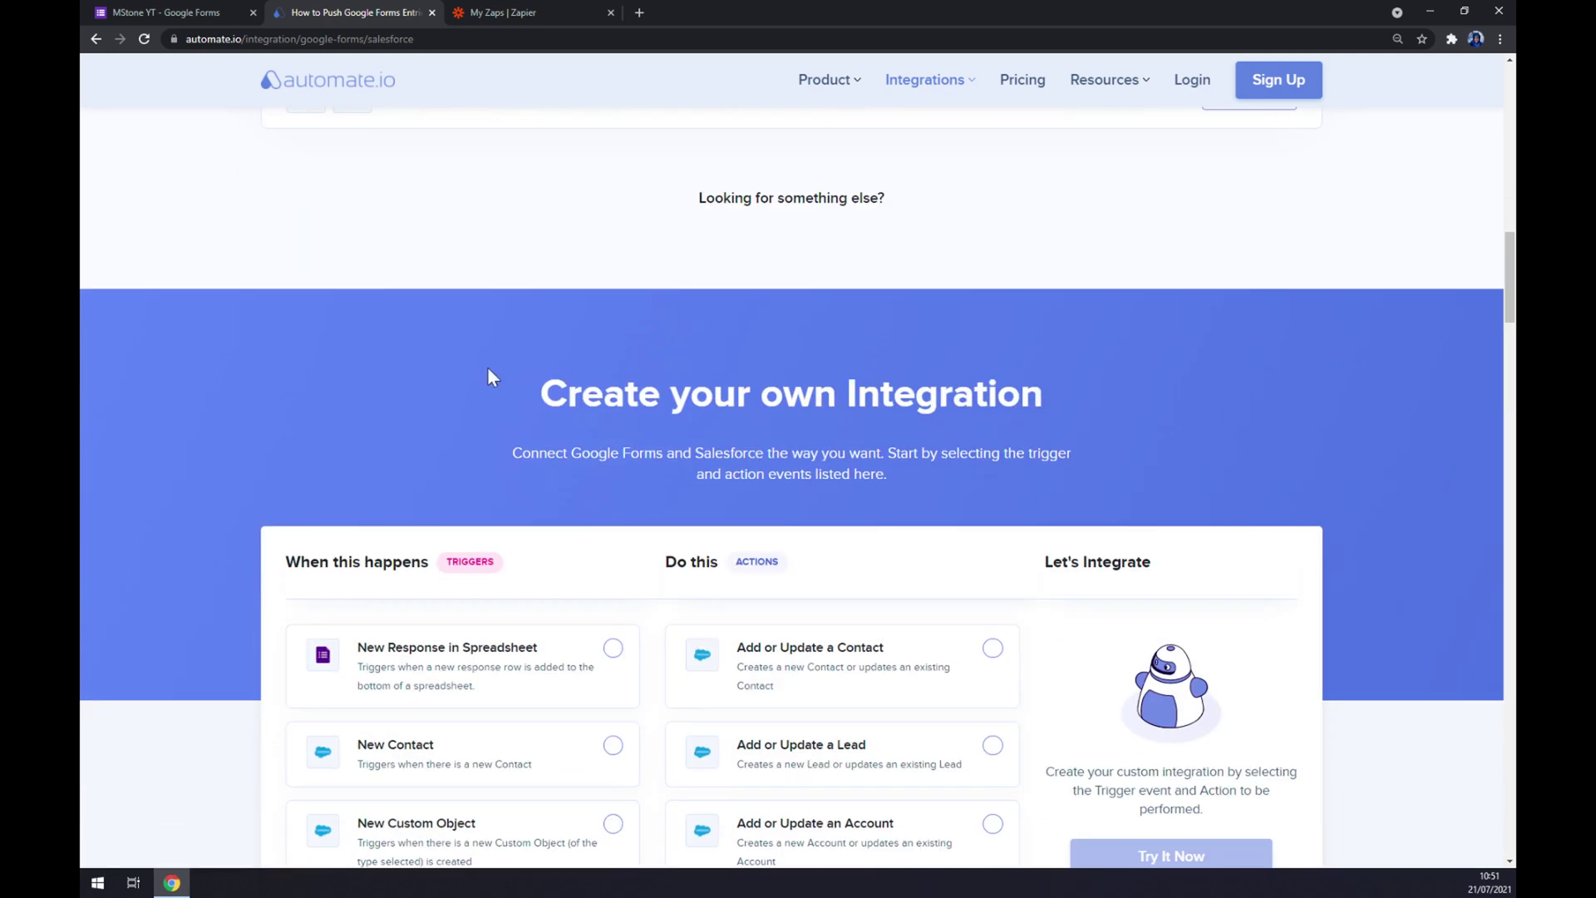
pyautogui.moveTo(489, 370); pyautogui.dragTo(1128, 389)
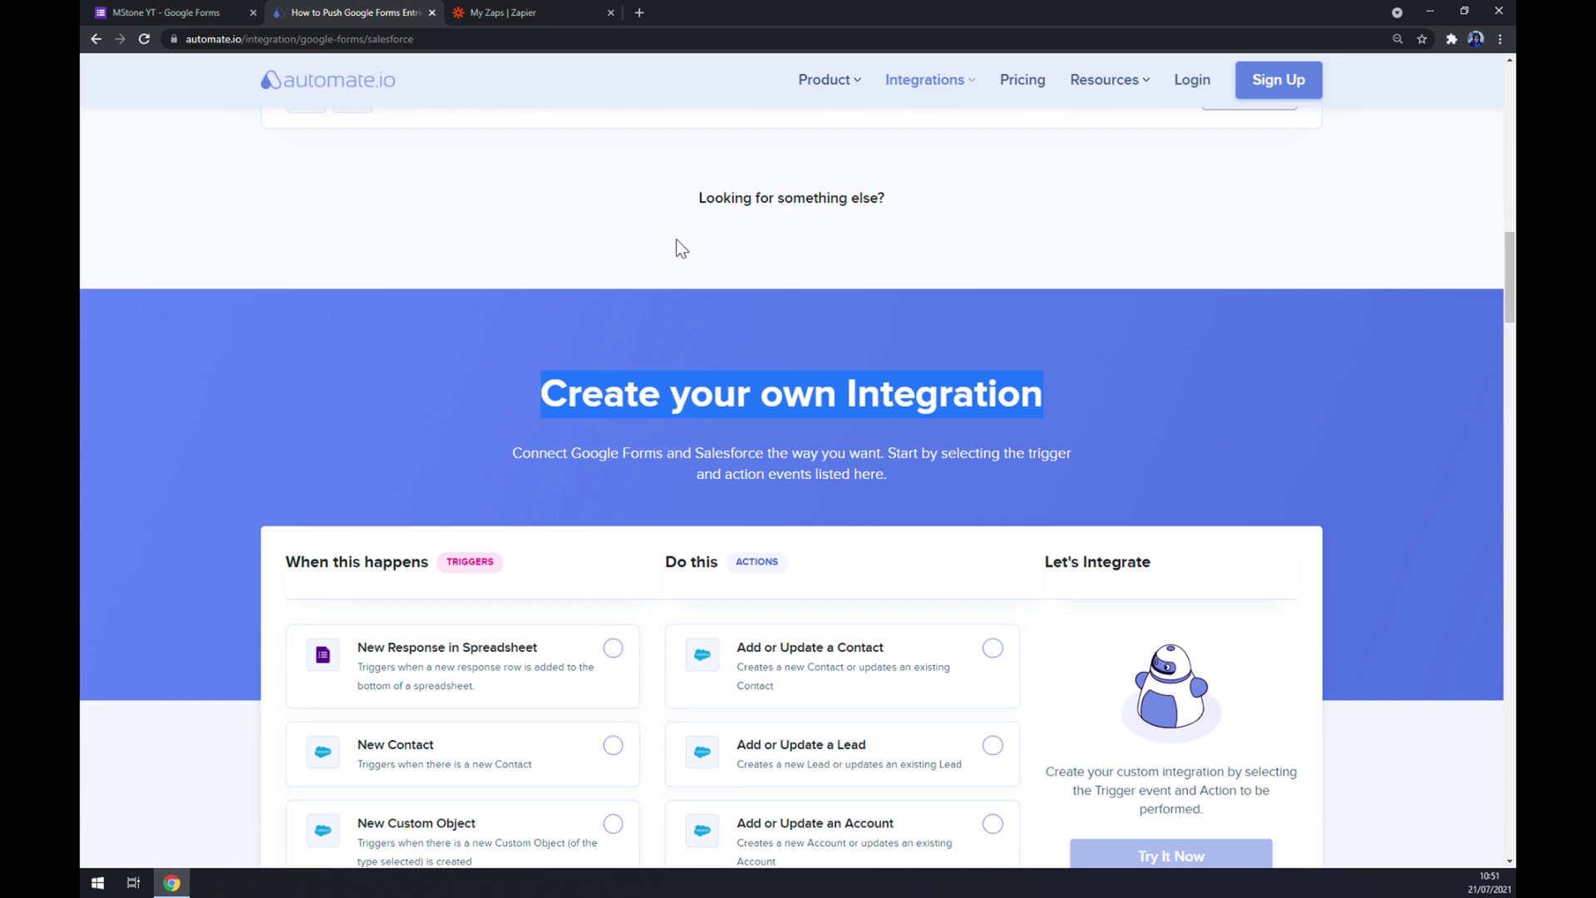
# Choose New Response in Spreadsheet as the custom integration's Google Forms trigger.
pyautogui.click(491, 445)
pyautogui.moveTo(453, 562); pyautogui.dragTo(448, 551)
pyautogui.scroll(-5, 447, 551)
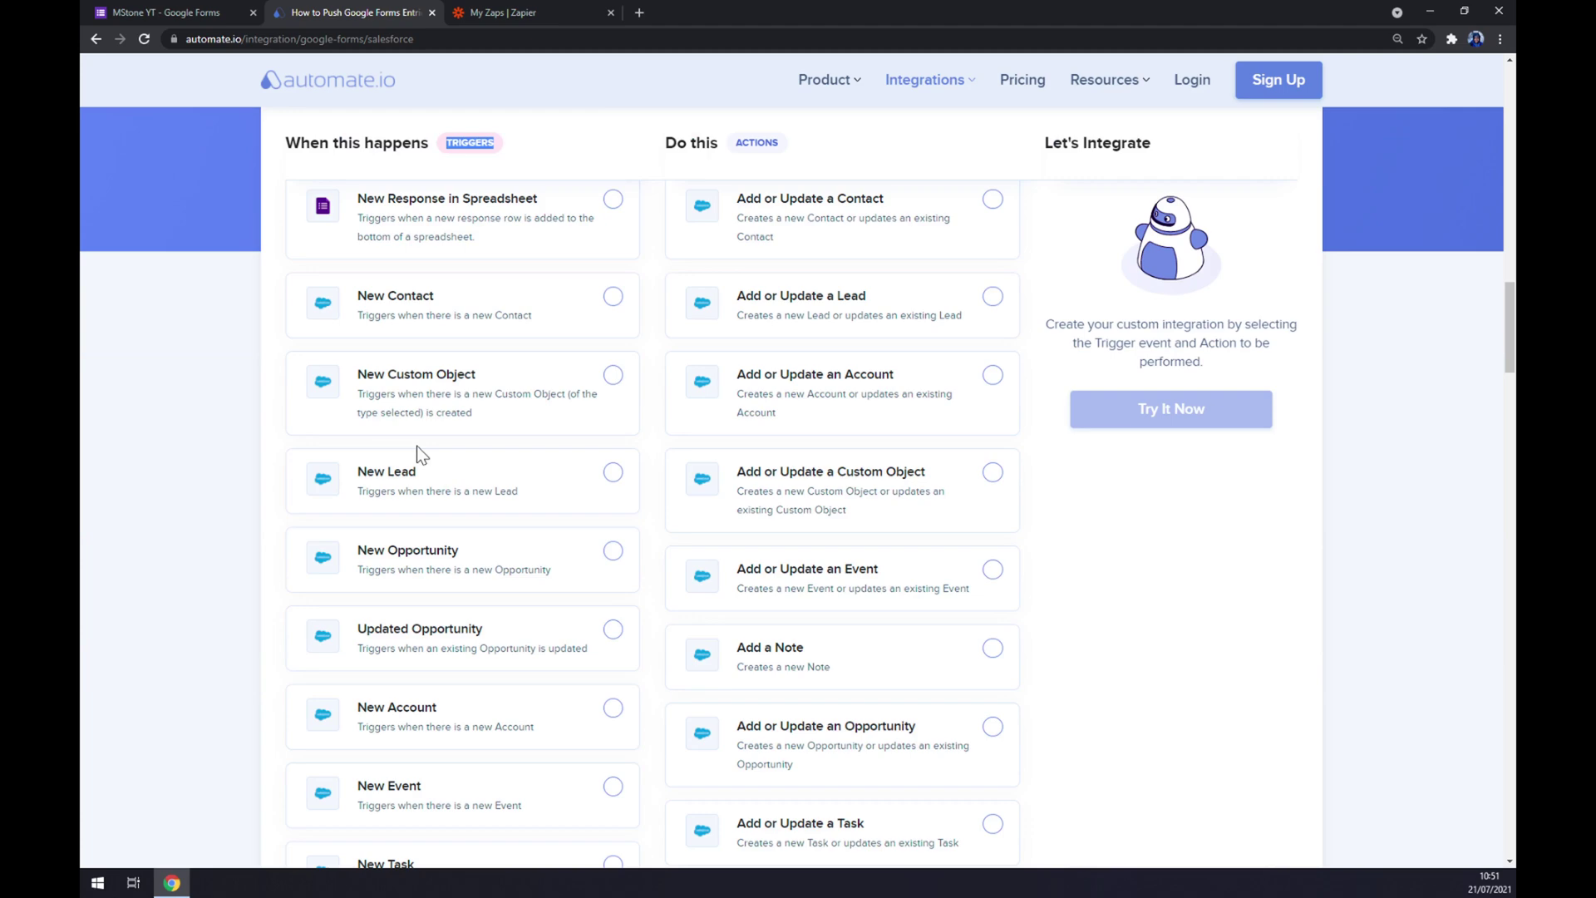
pyautogui.scroll(3, 405, 454)
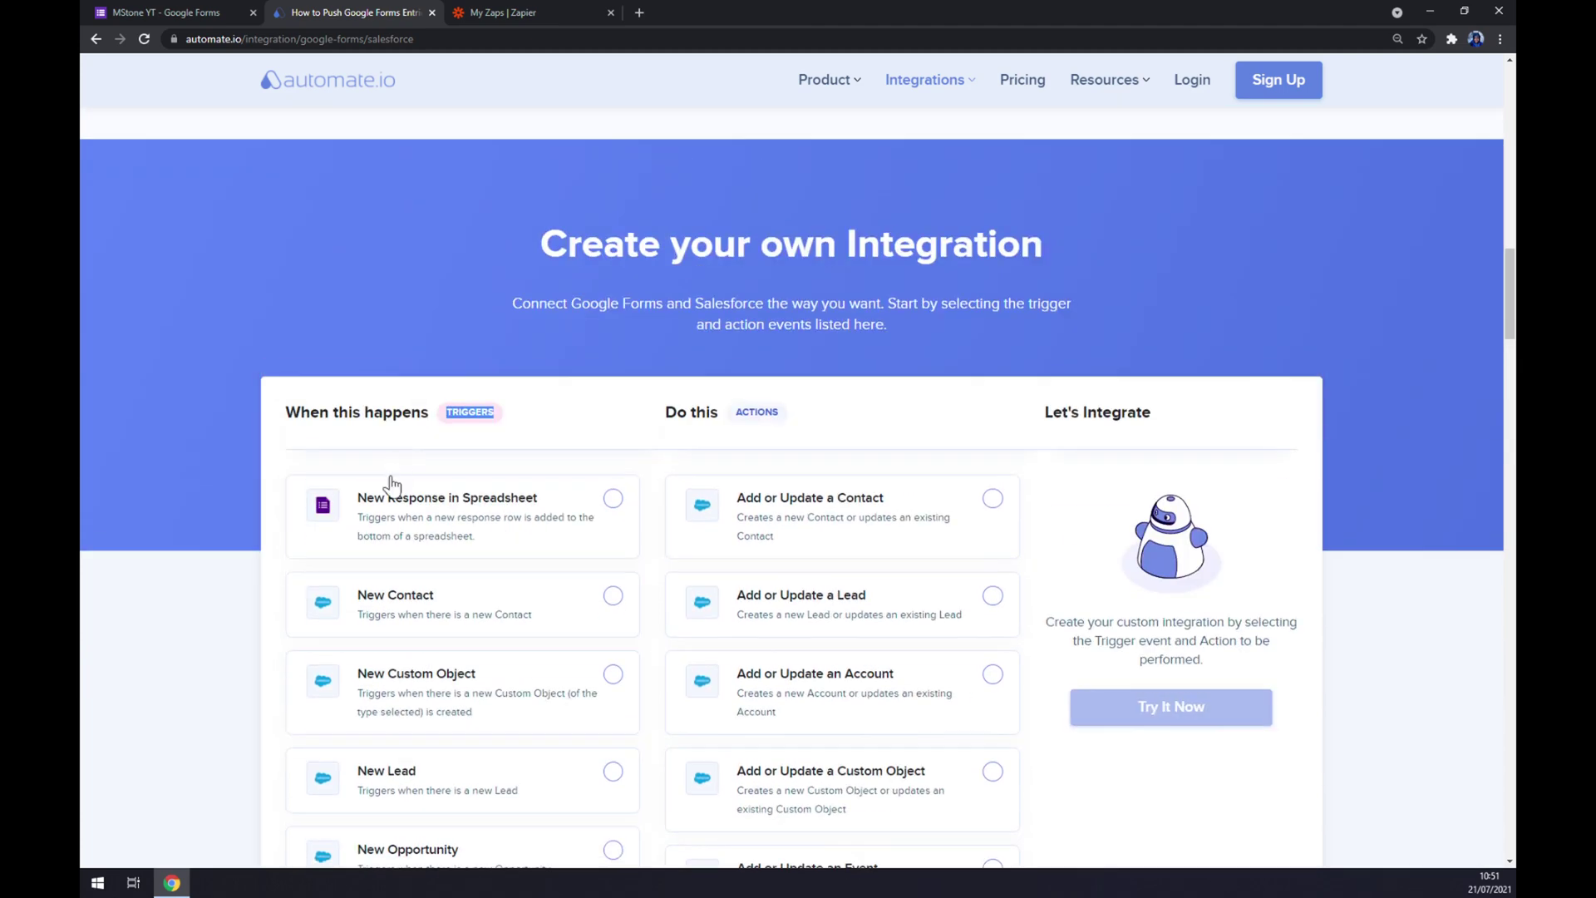
pyautogui.click(453, 519)
# Choose Add or Update a Contact as the Salesforce action.
pyautogui.scroll(-10, 848, 528)
pyautogui.scroll(-8, 848, 529)
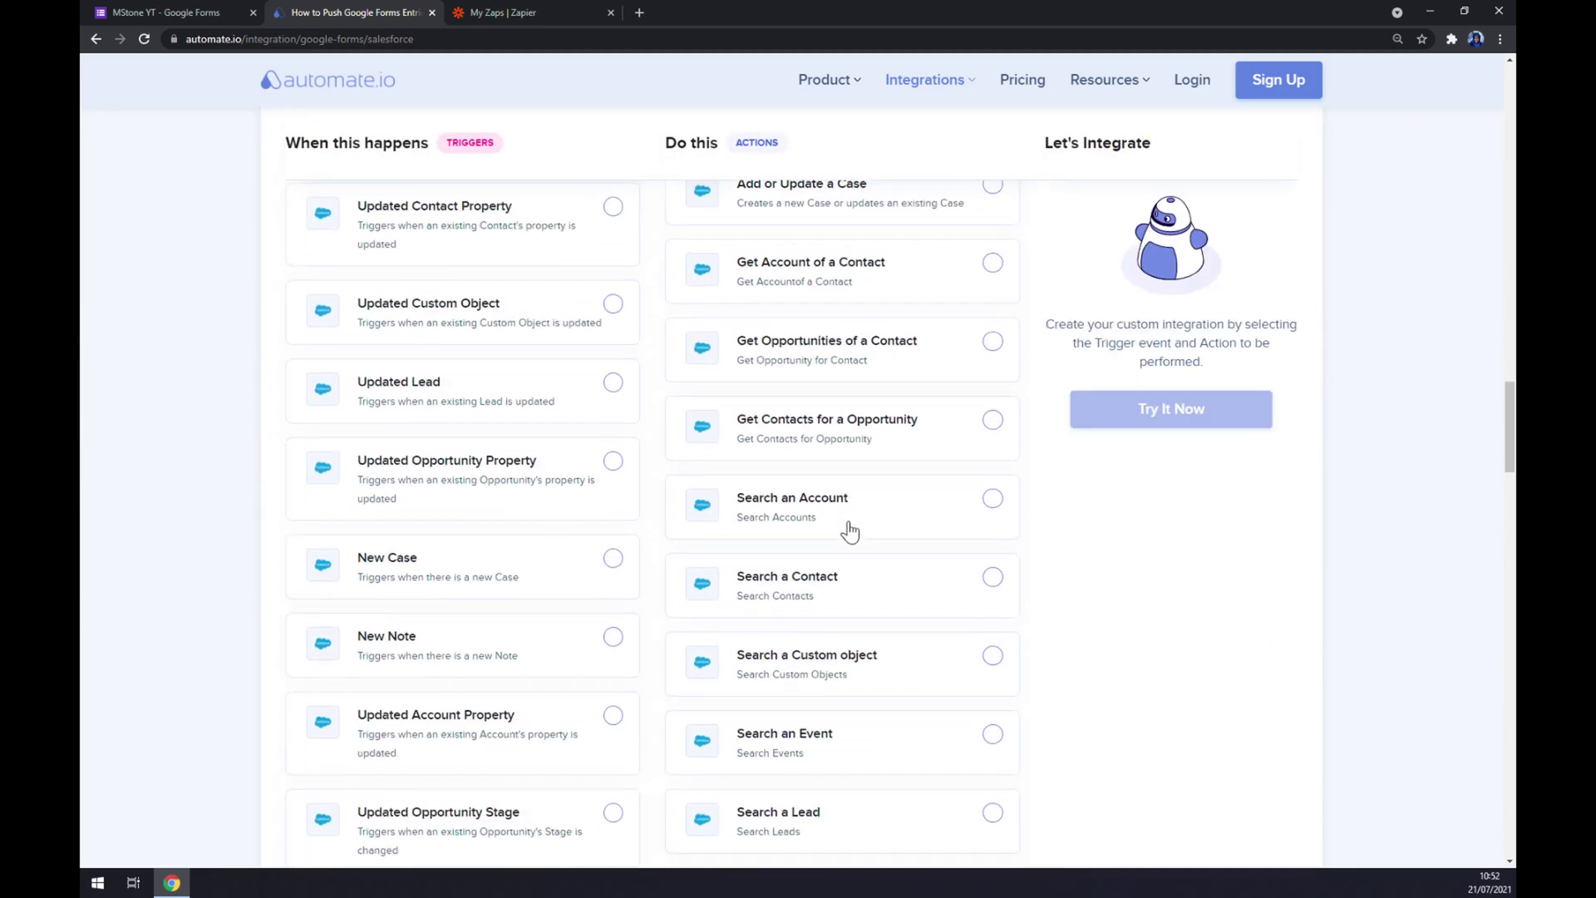
pyautogui.scroll(8, 849, 529)
pyautogui.scroll(-10, 847, 532)
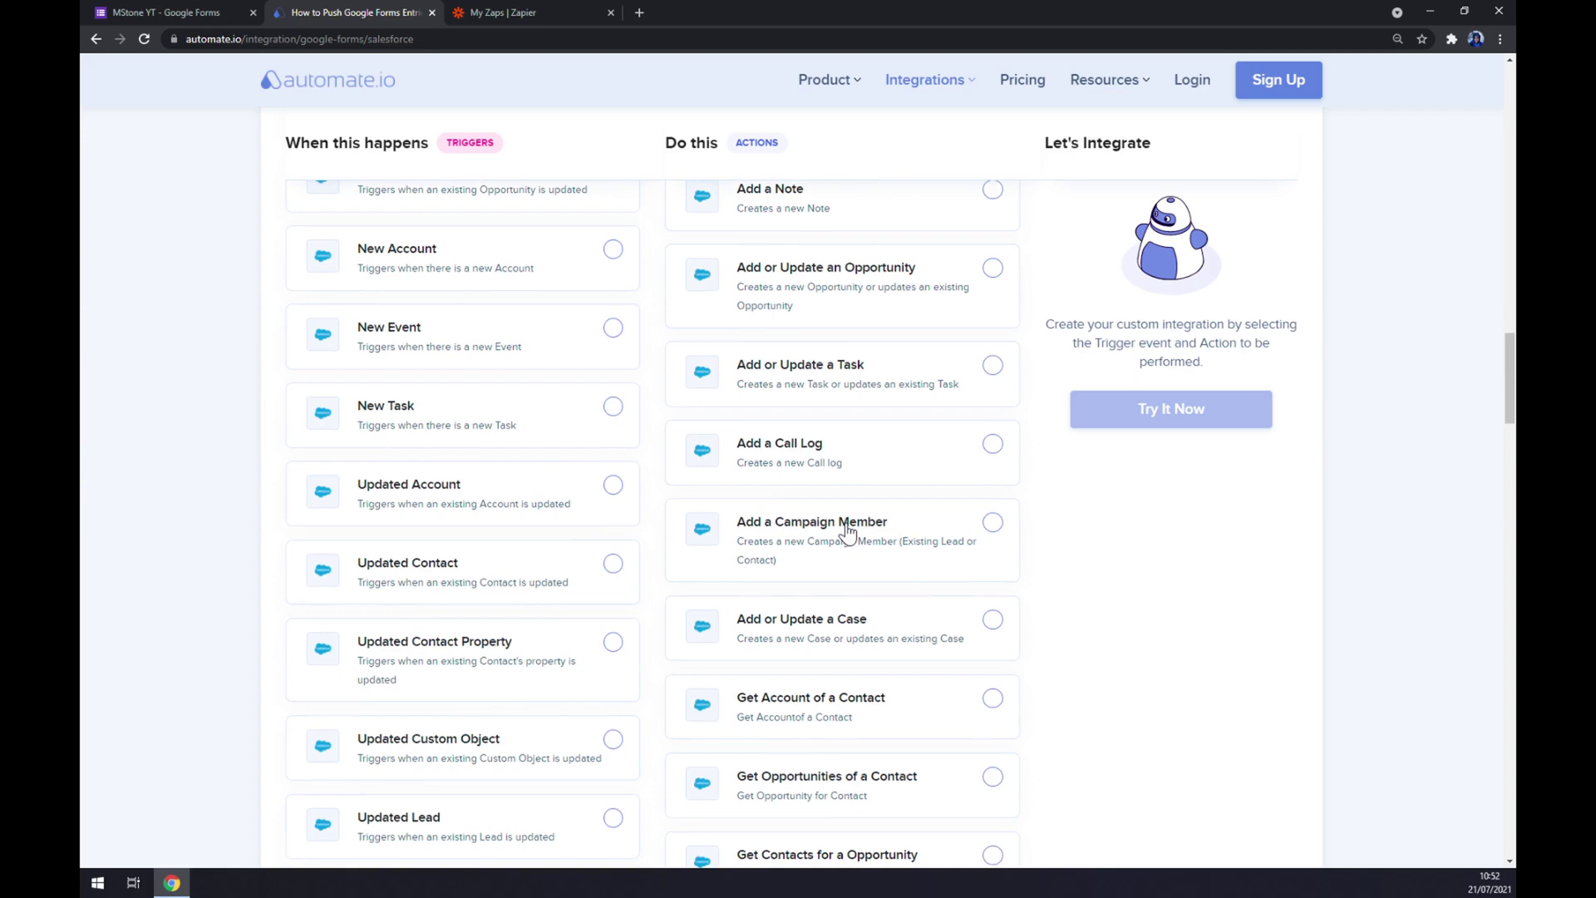
pyautogui.scroll(15, 845, 530)
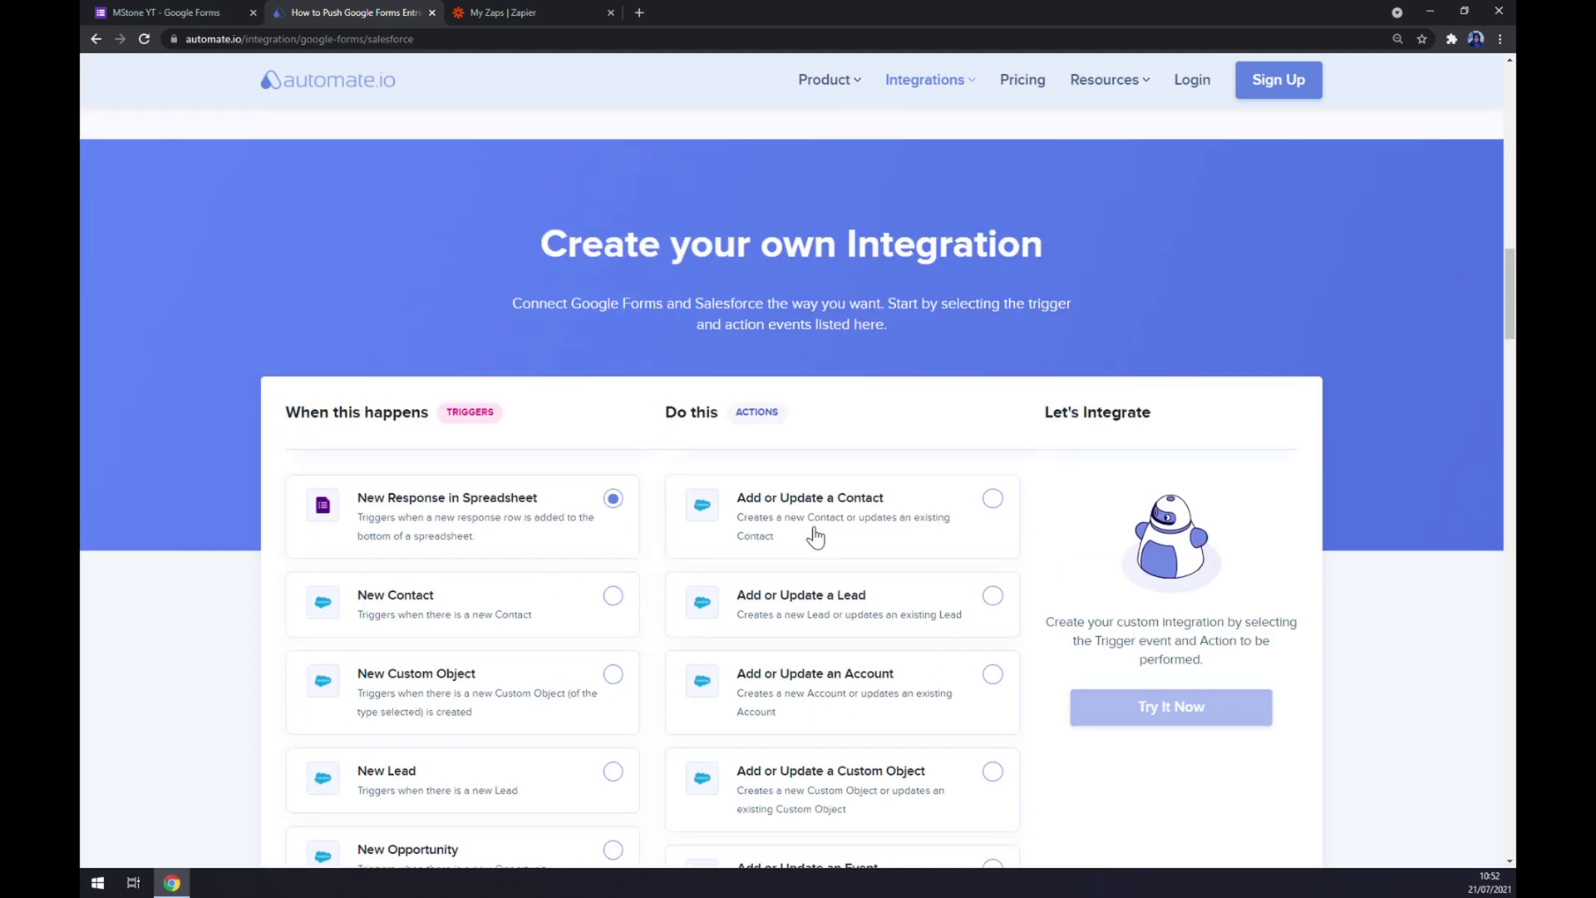
pyautogui.click(862, 536)
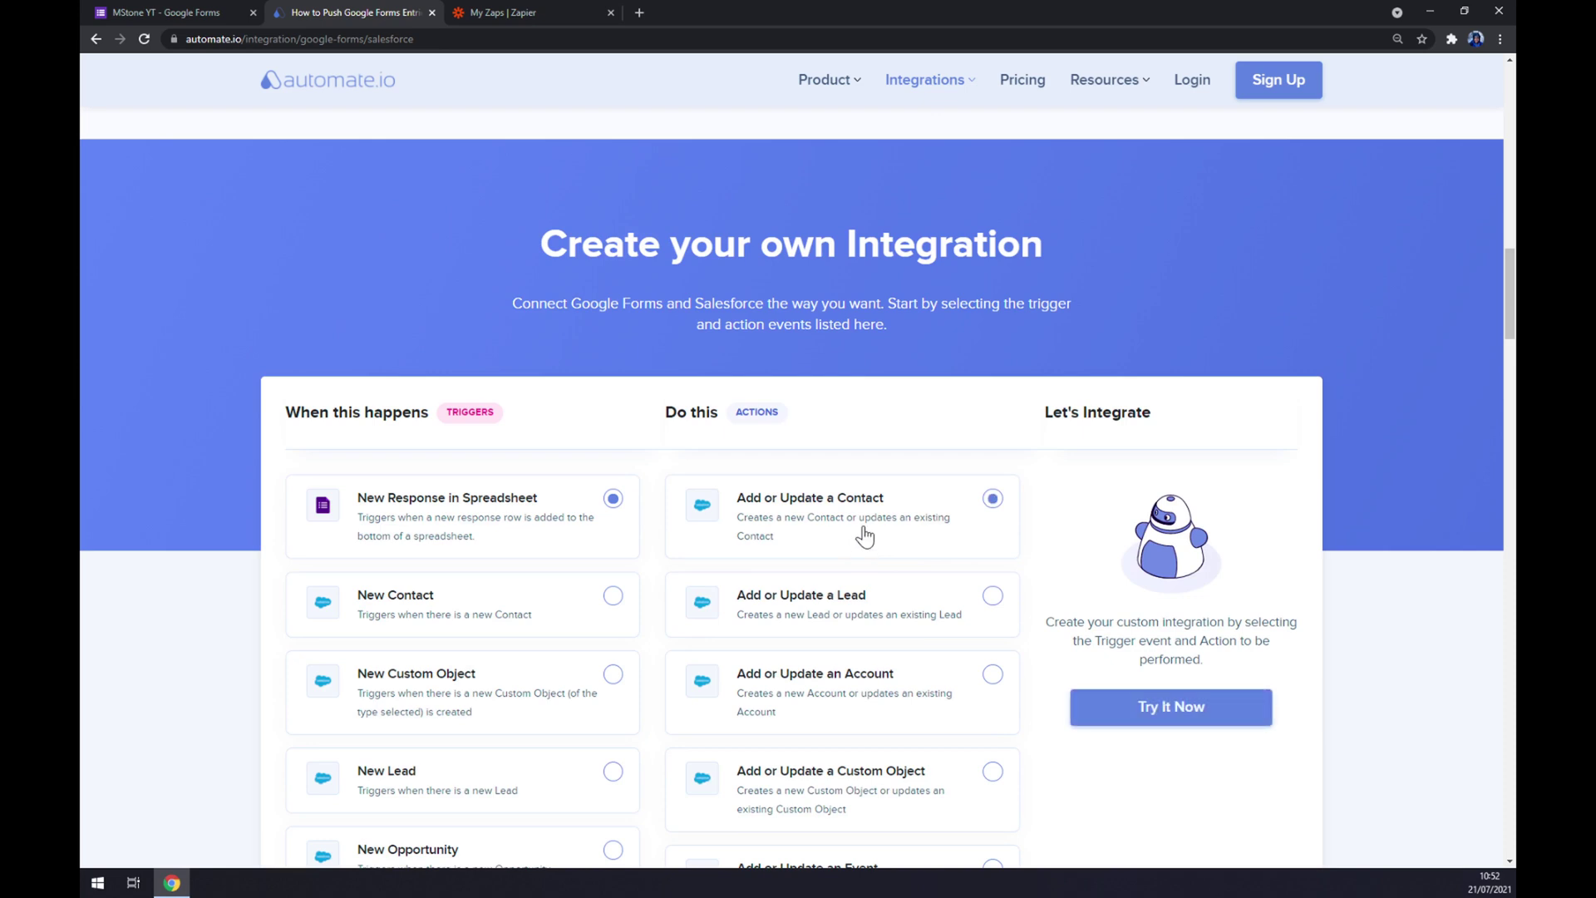
# Launch the New Response in Spreadsheet to Add or Update a Contact integration with Try It Now.
pyautogui.click(1156, 715)
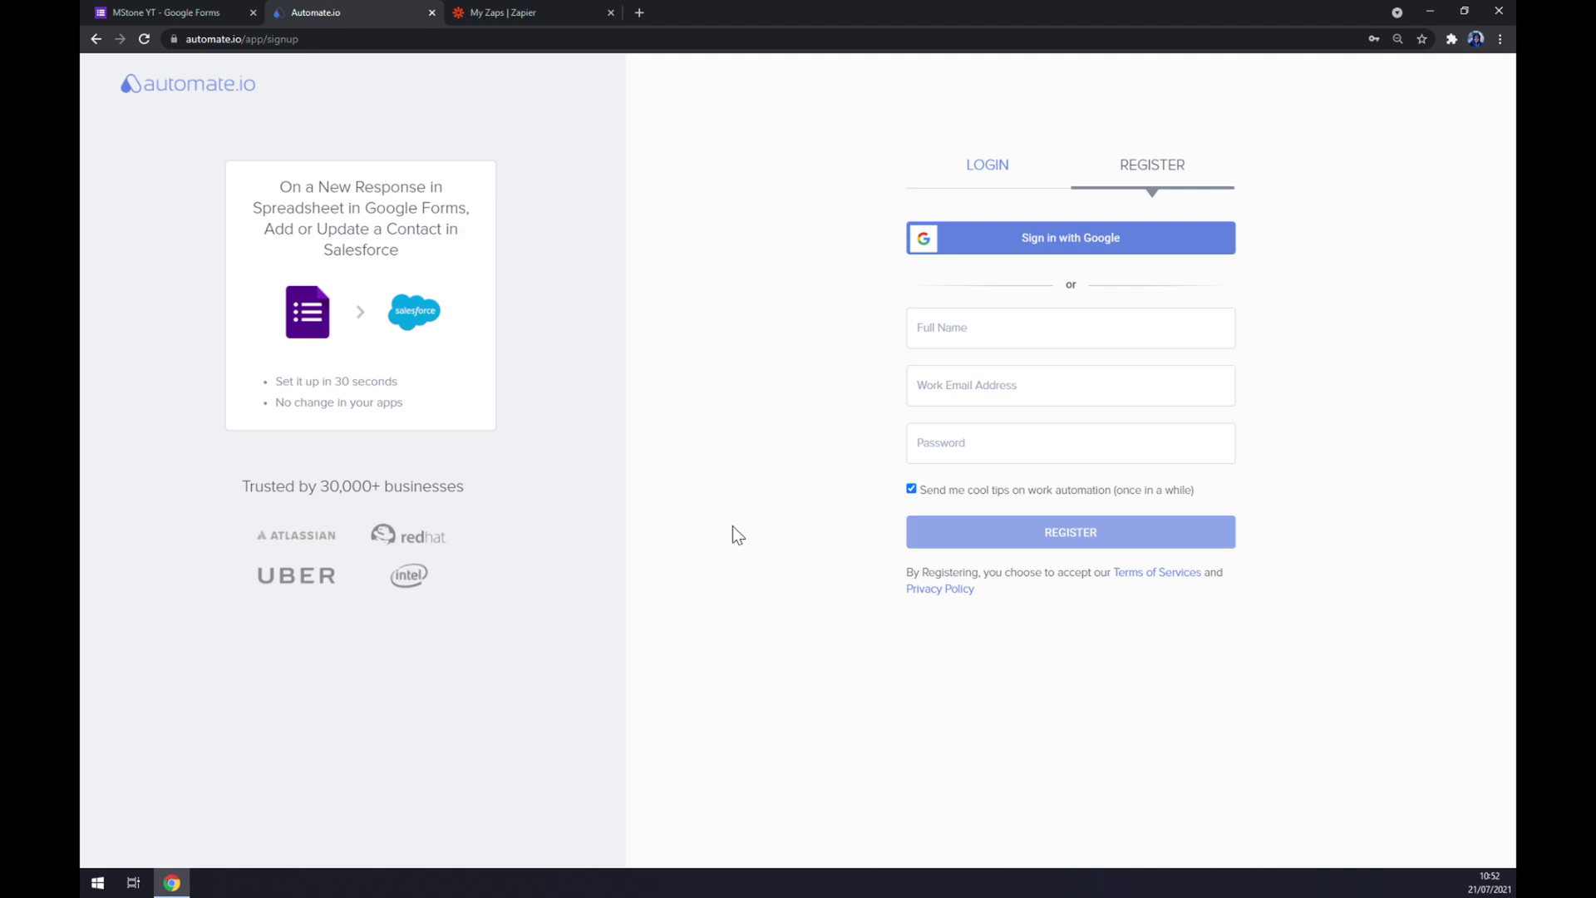
# In Zapier, start a new zap and log in with the saved e-mail and password.
pyautogui.click(544, 10)
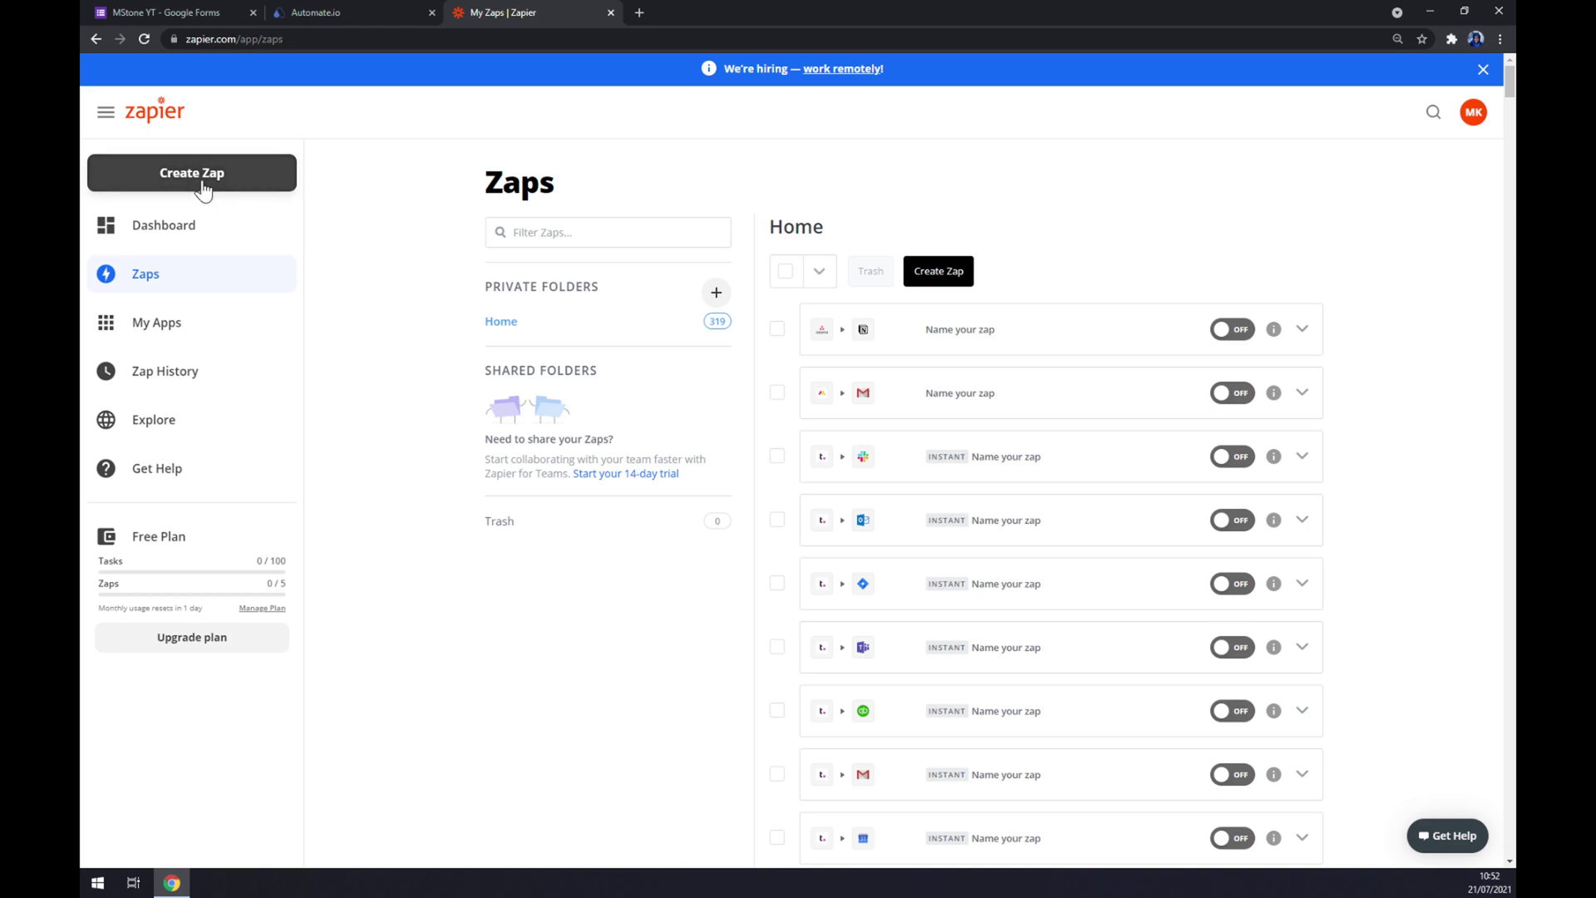
pyautogui.click(241, 185)
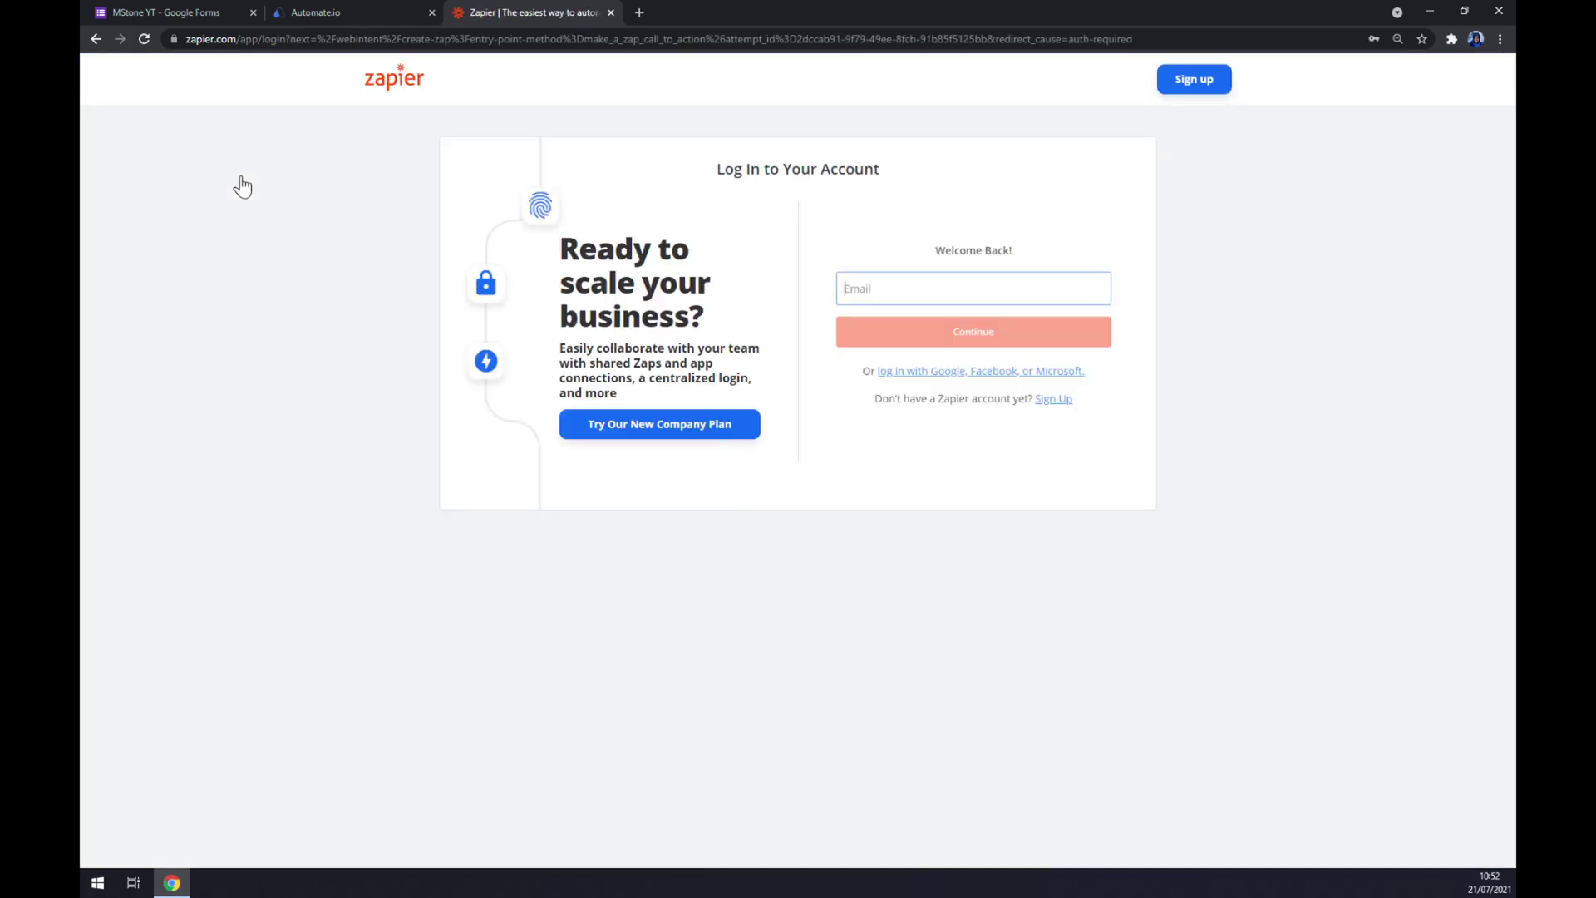
pyautogui.click(902, 291)
pyautogui.click(902, 321)
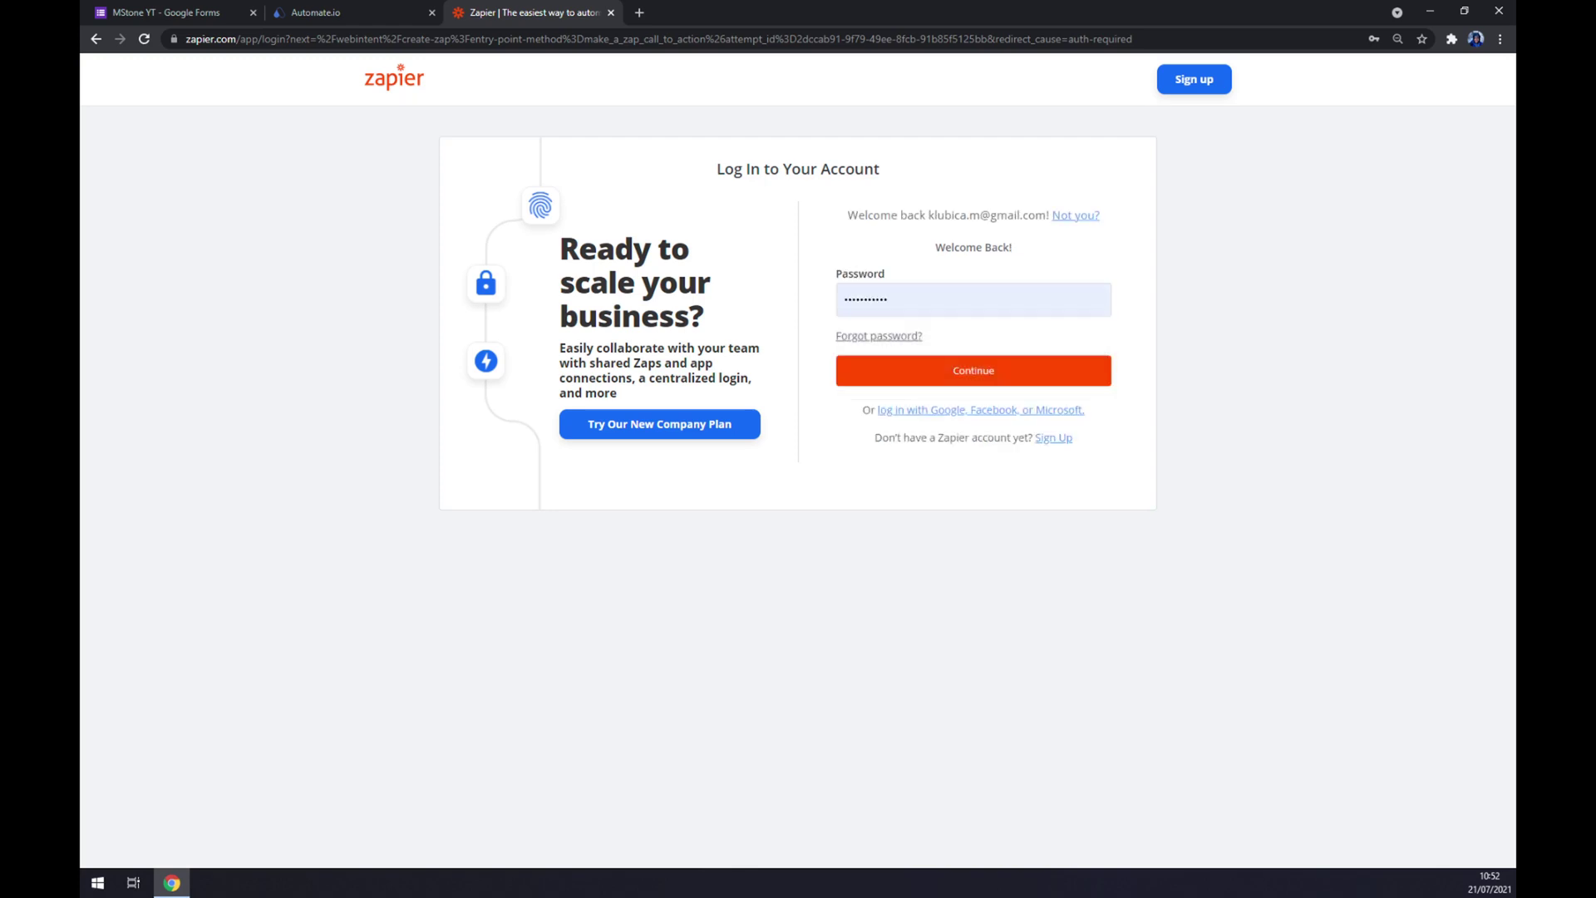
pyautogui.click(952, 383)
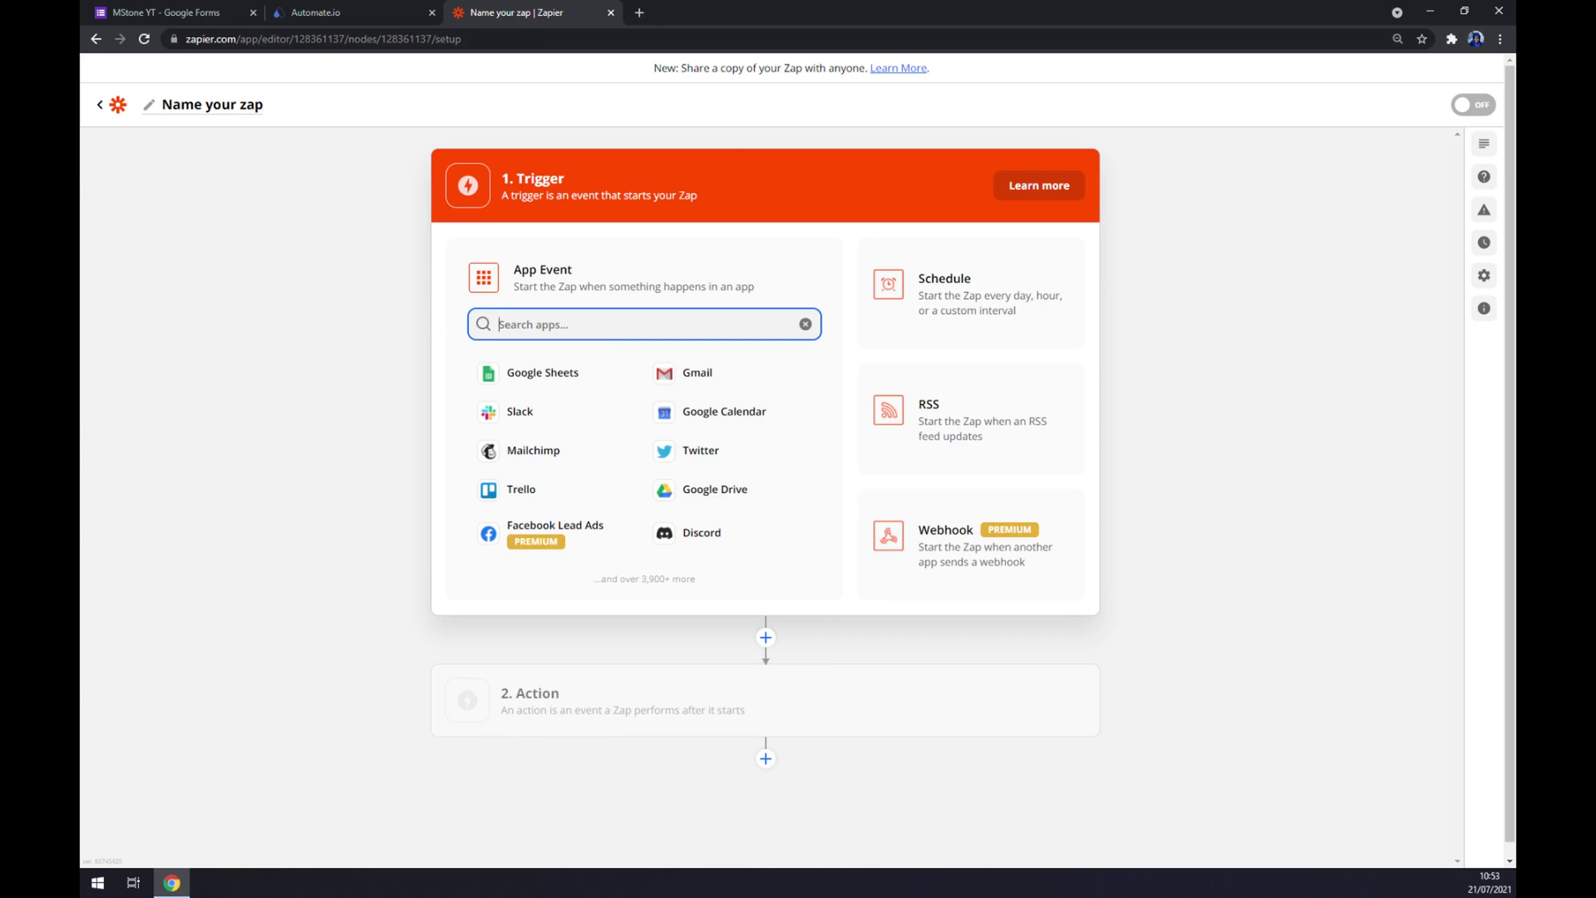
# Set the trigger to Google Forms with the New Response in Spreadsheet event.
pyautogui.write('forms')
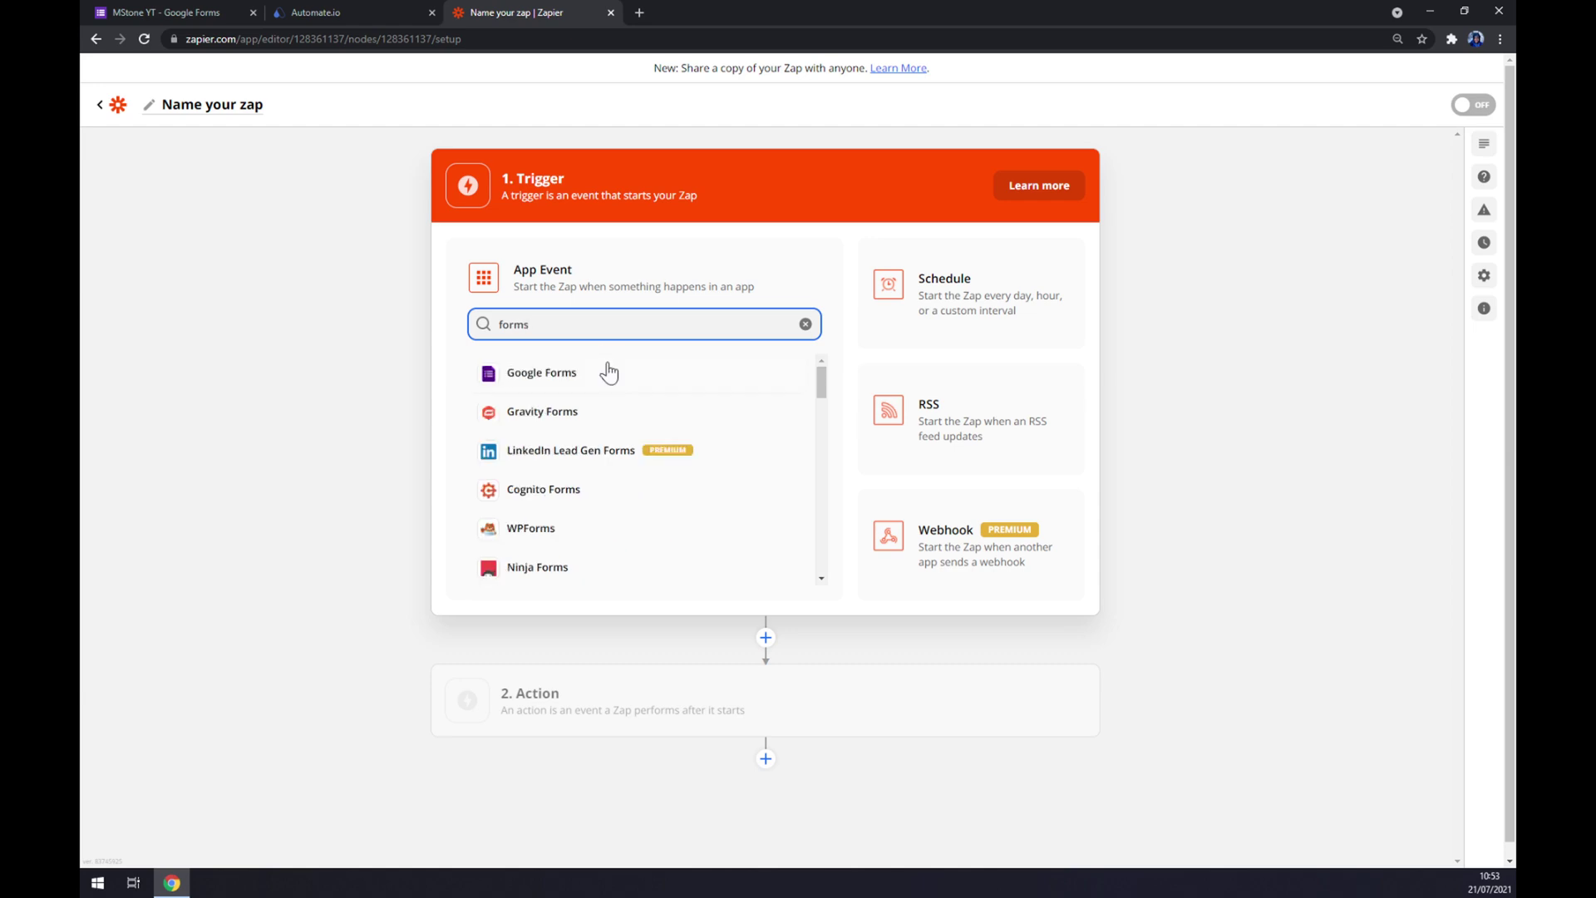
pyautogui.click(611, 371)
pyautogui.click(625, 372)
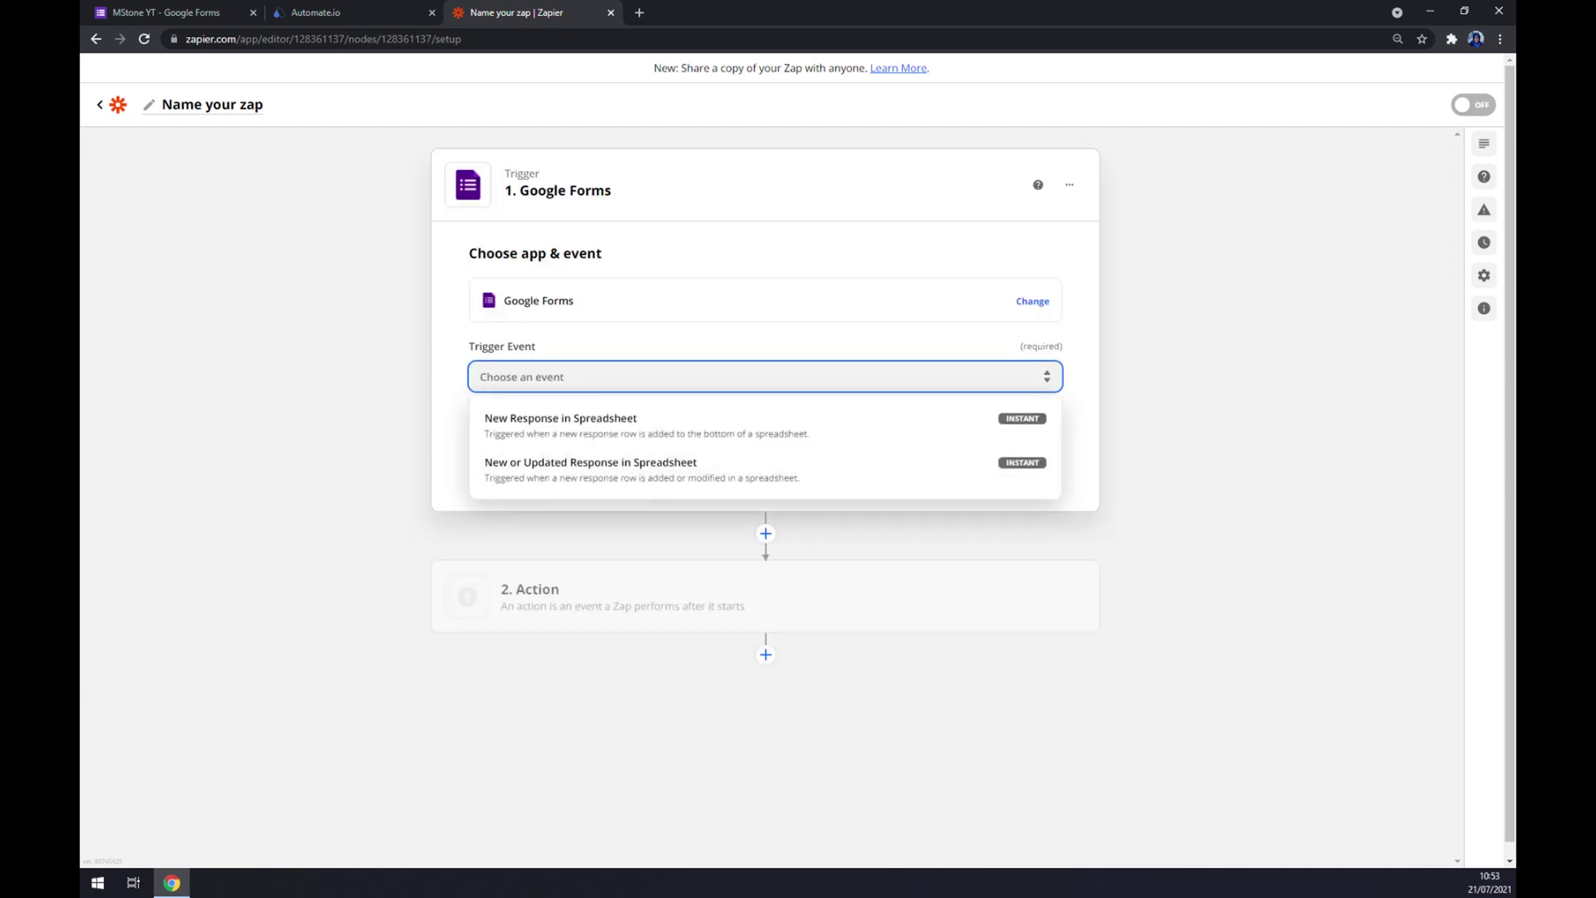
pyautogui.click(596, 438)
pyautogui.click(600, 449)
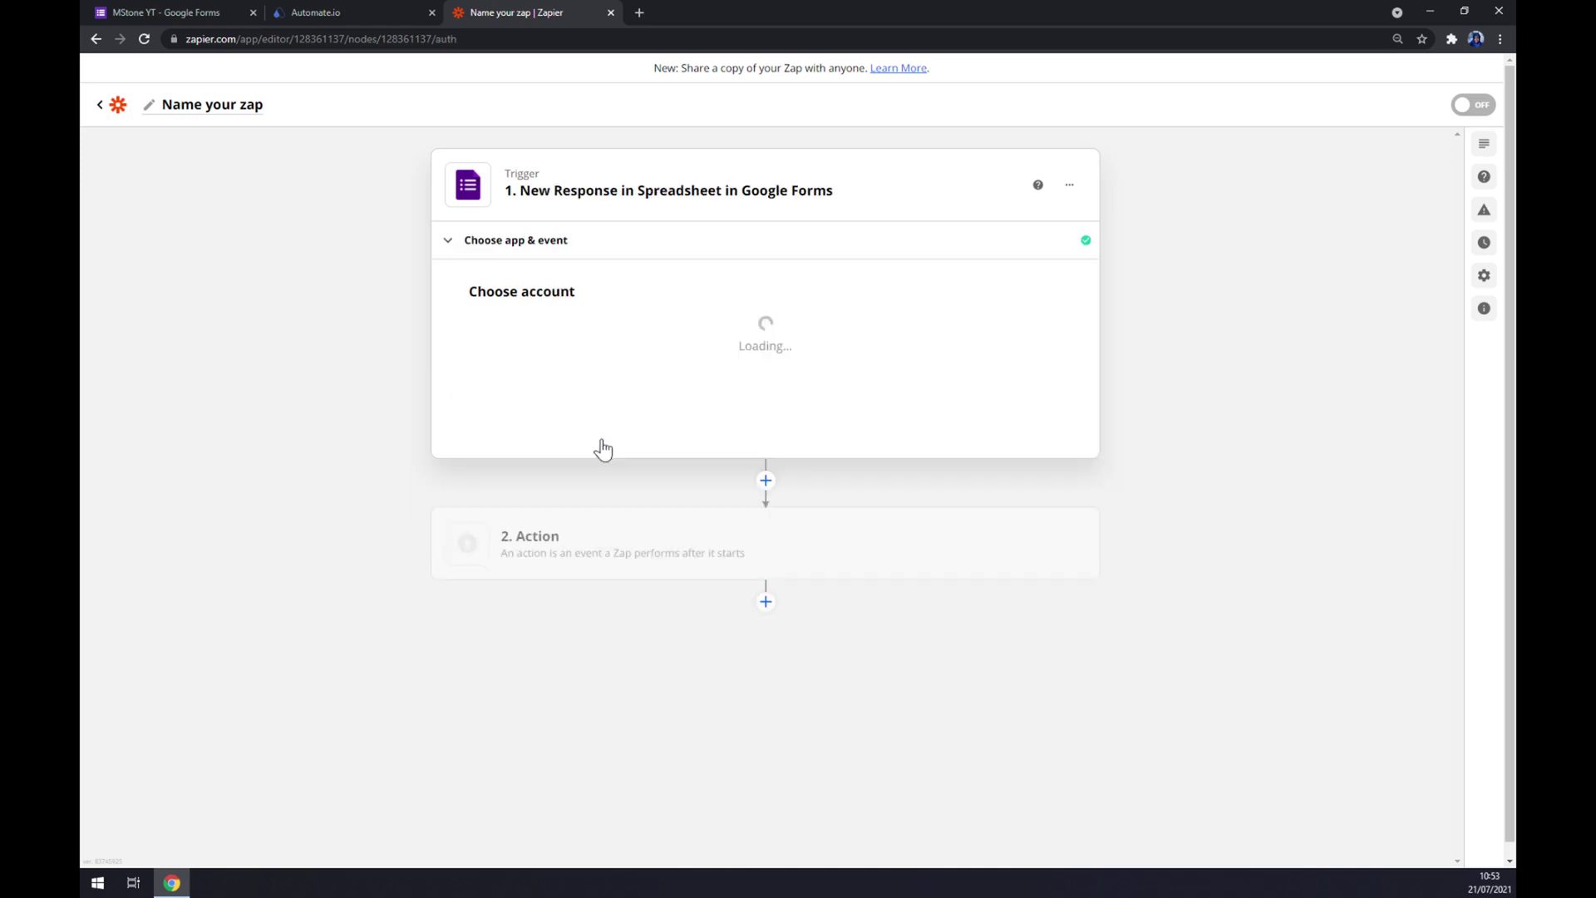
# Use the already connected Google Forms account for the trigger.
pyautogui.click(586, 359)
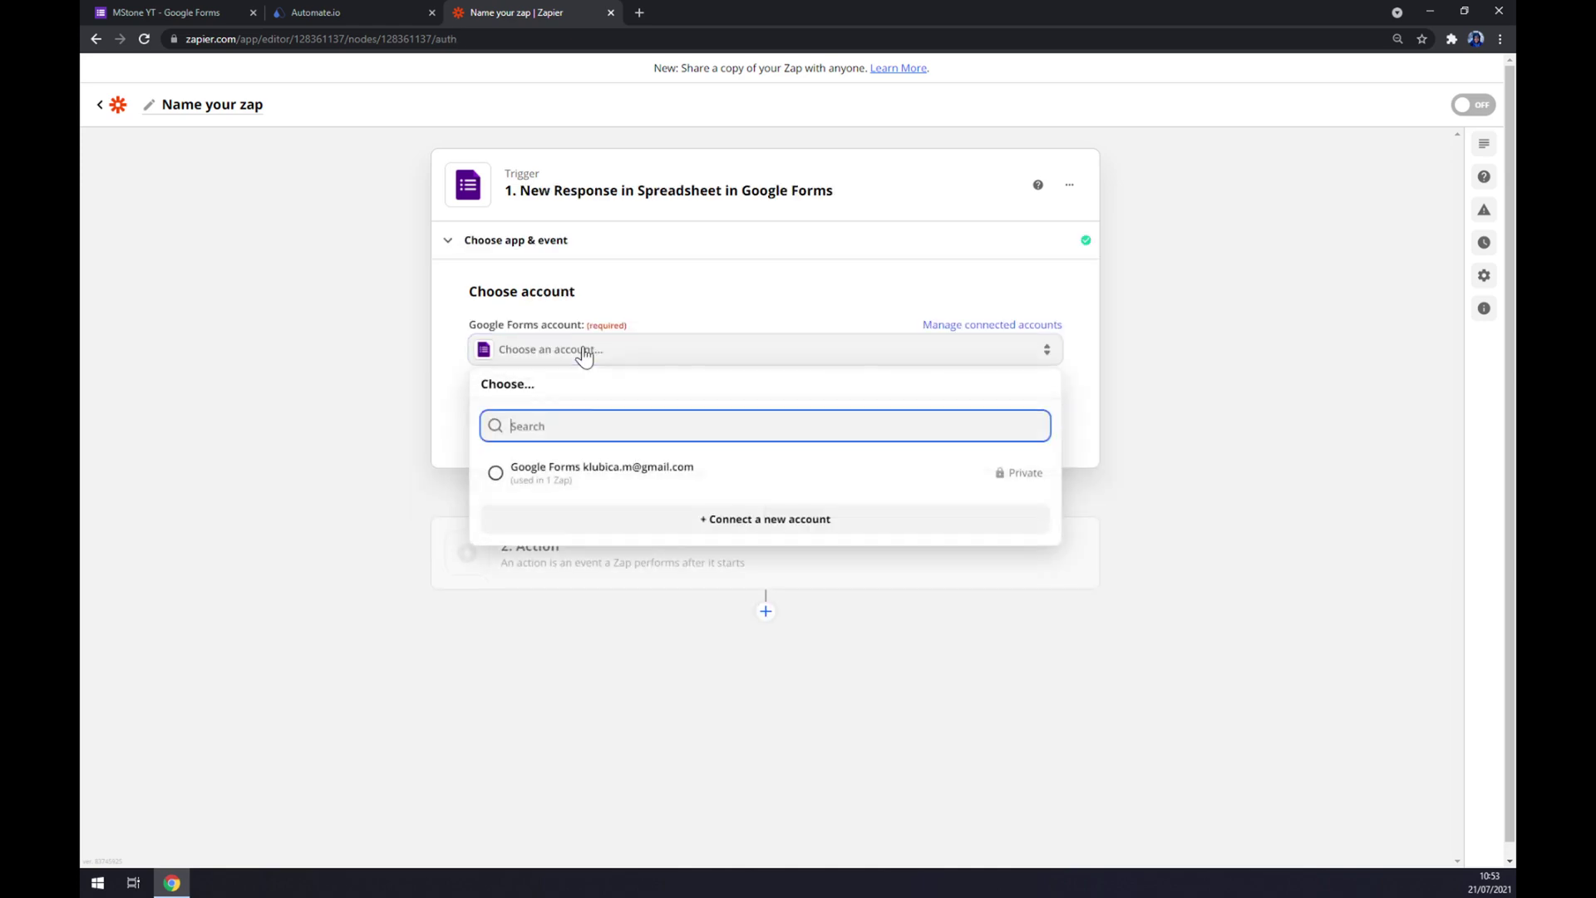
pyautogui.click(595, 478)
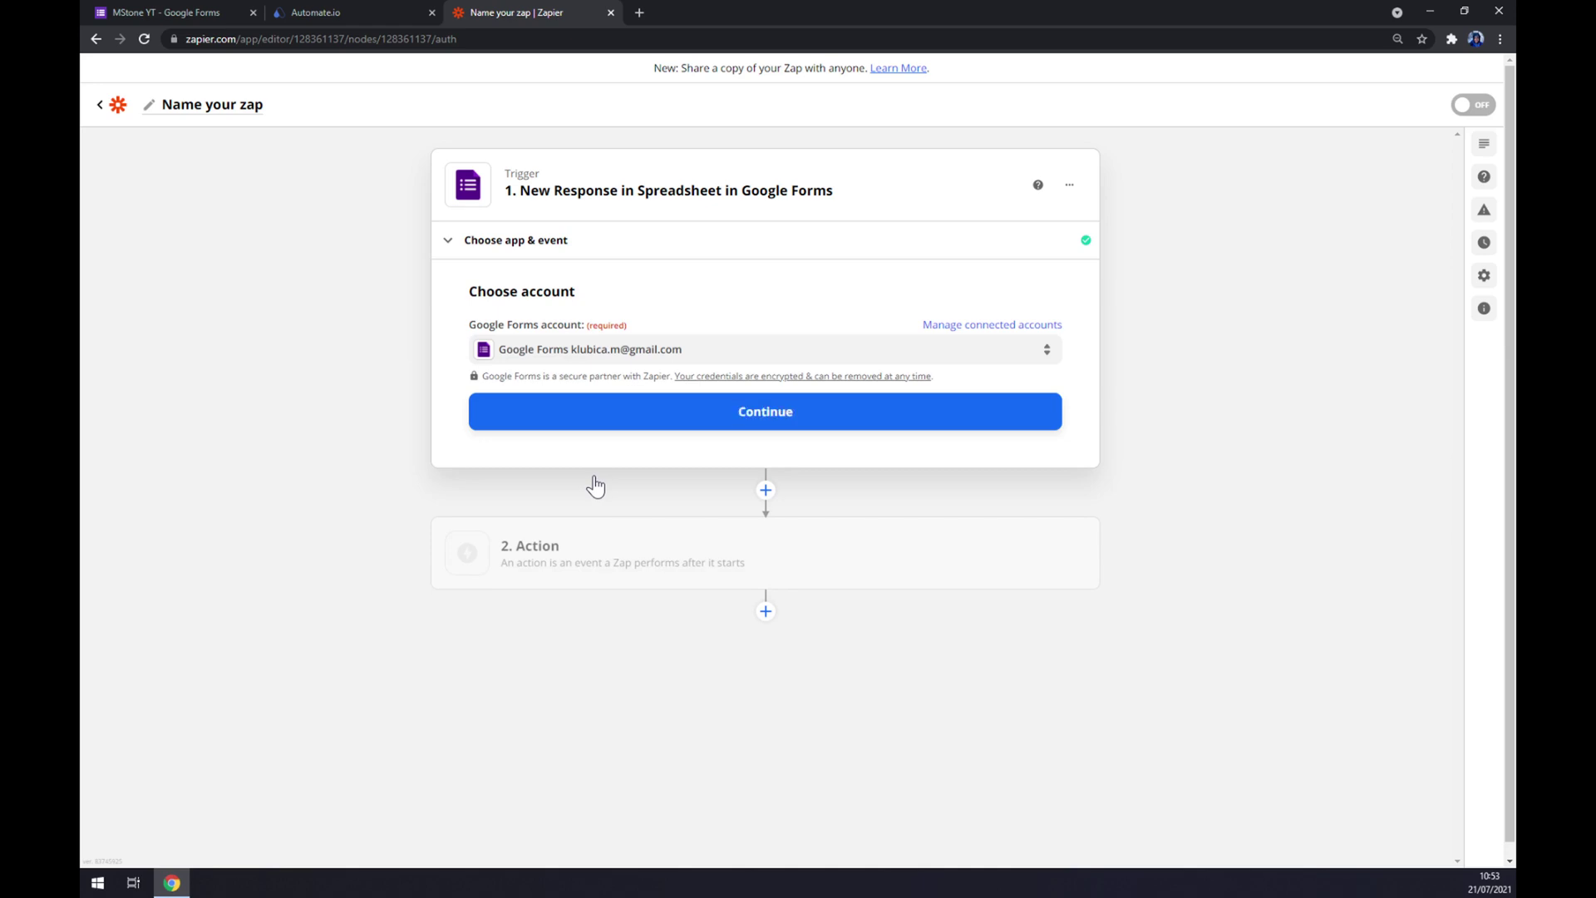
pyautogui.click(652, 425)
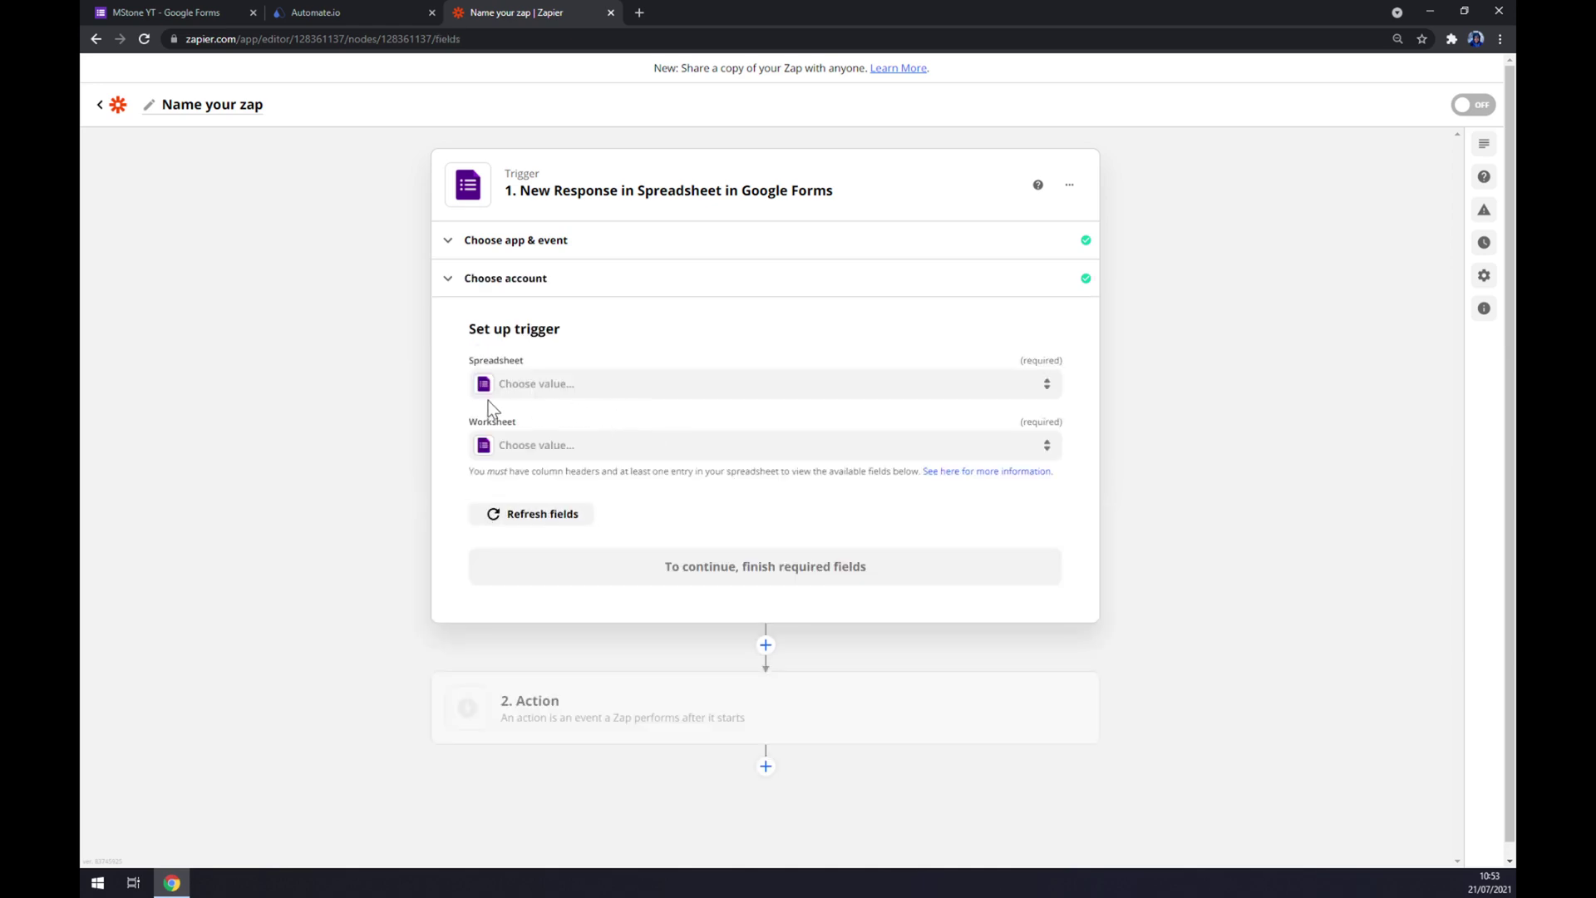
# Select the pie chart spreadsheet and its Pie worksheet, then continue to testing.
pyautogui.click(562, 392)
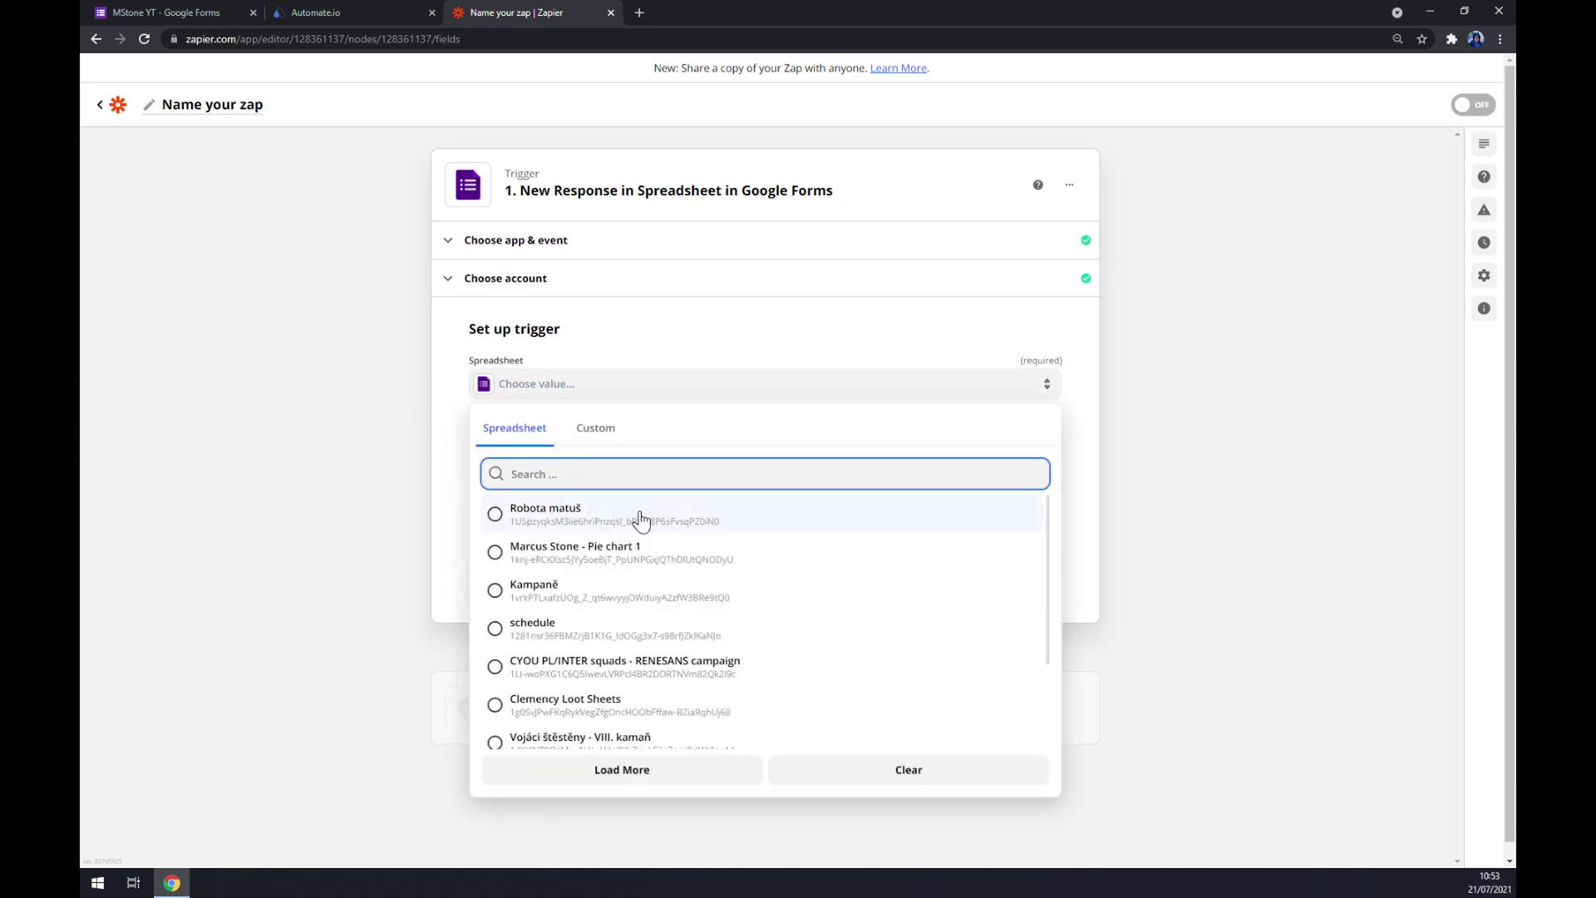
pyautogui.scroll(-4, 640, 532)
pyautogui.scroll(-3, 673, 606)
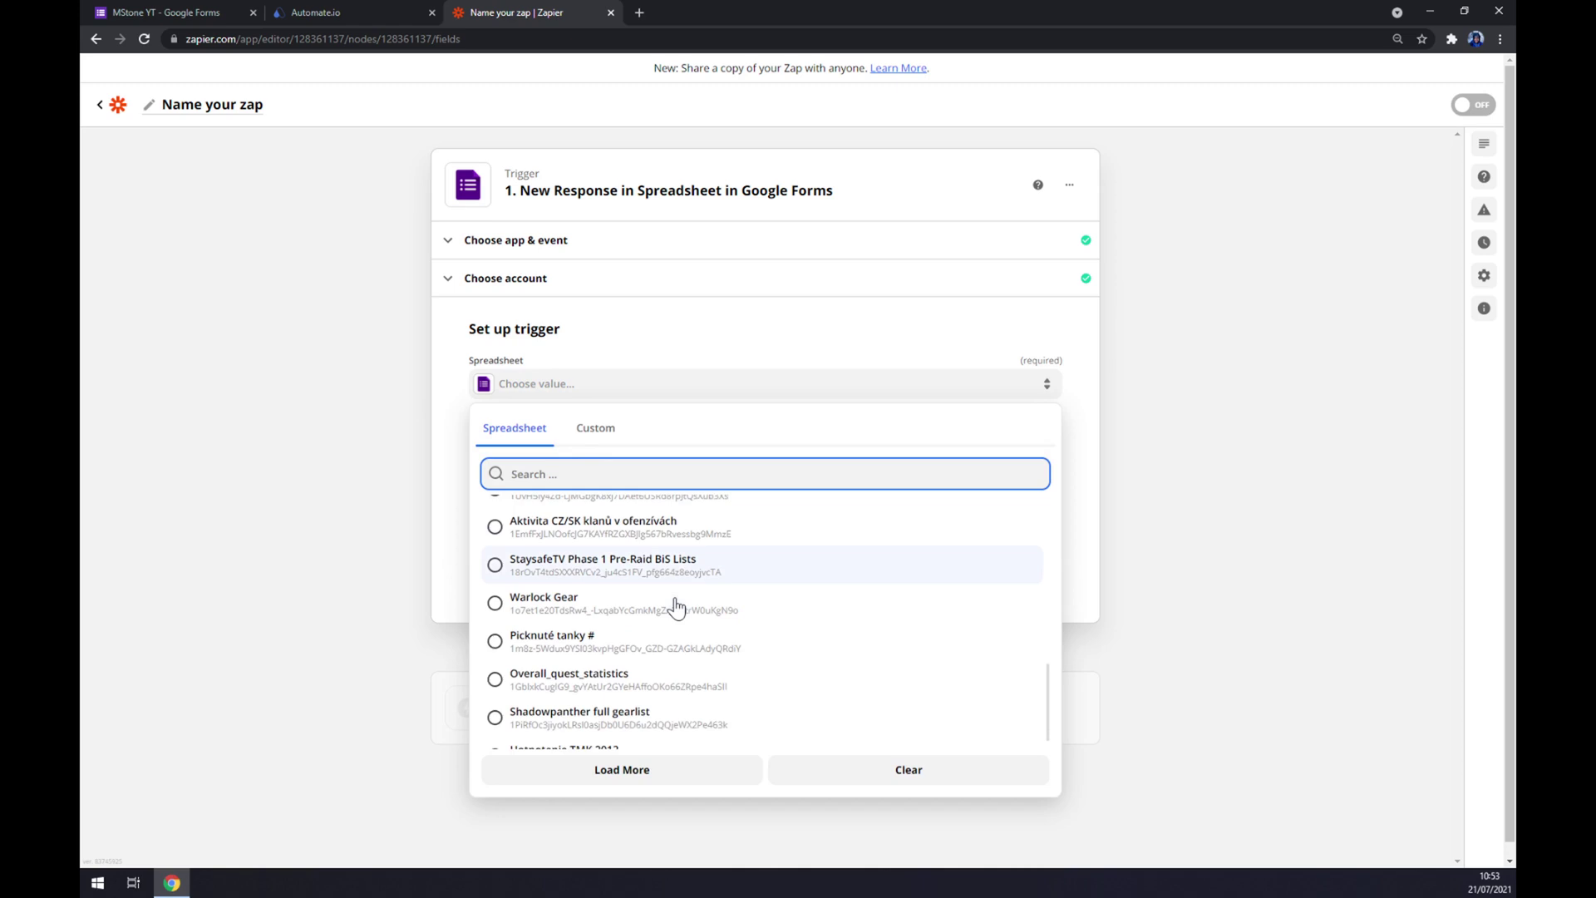
pyautogui.scroll(5, 634, 641)
pyautogui.scroll(3, 634, 648)
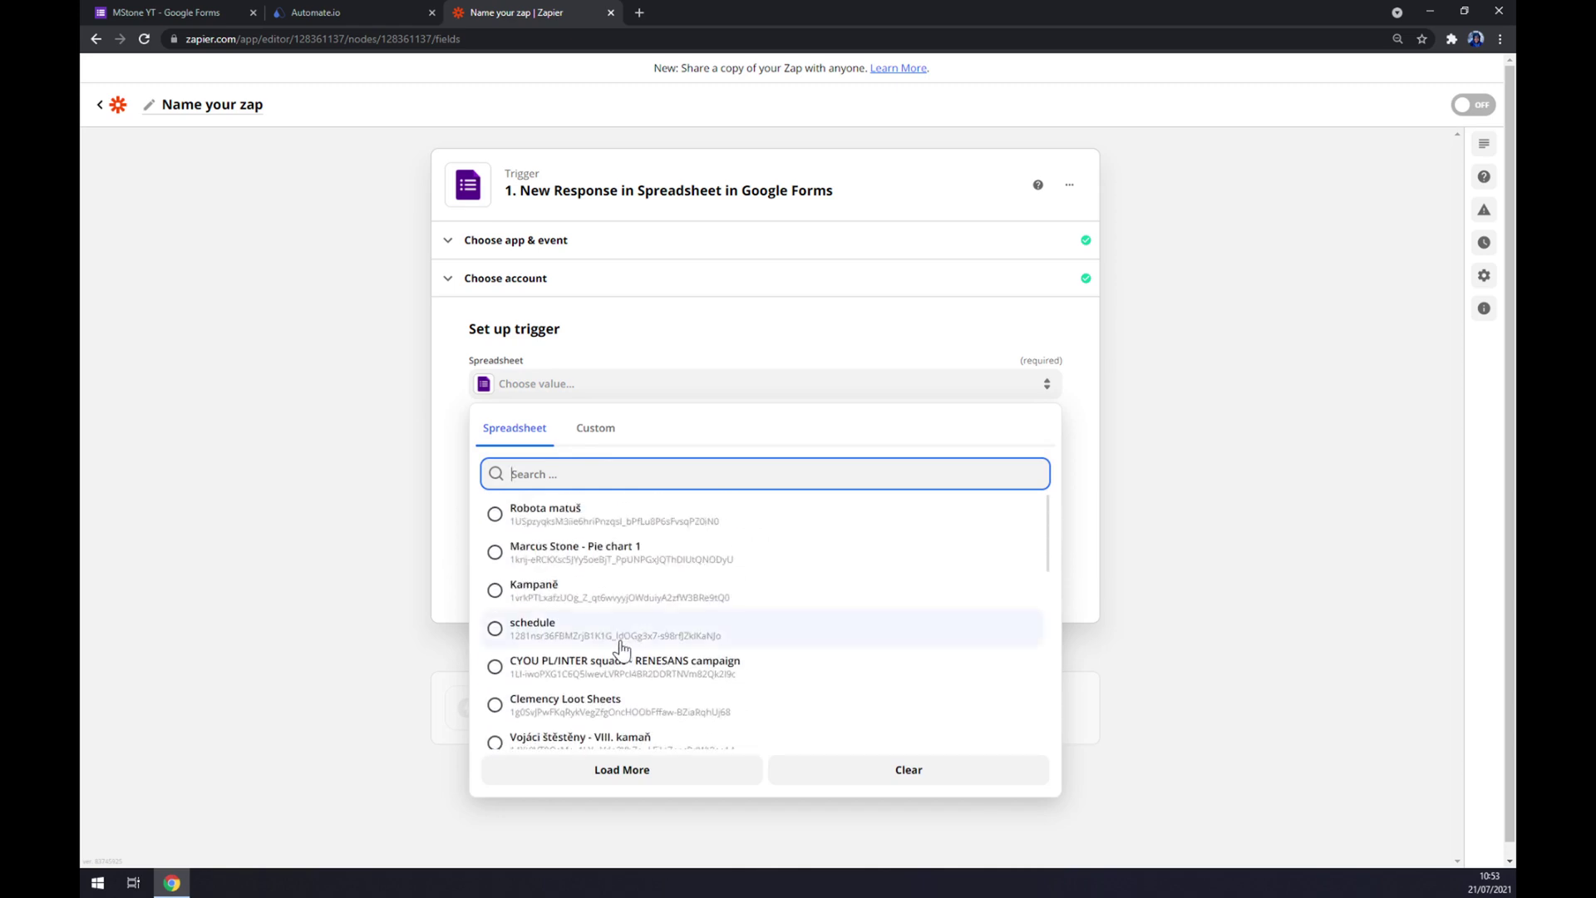
pyautogui.click(600, 552)
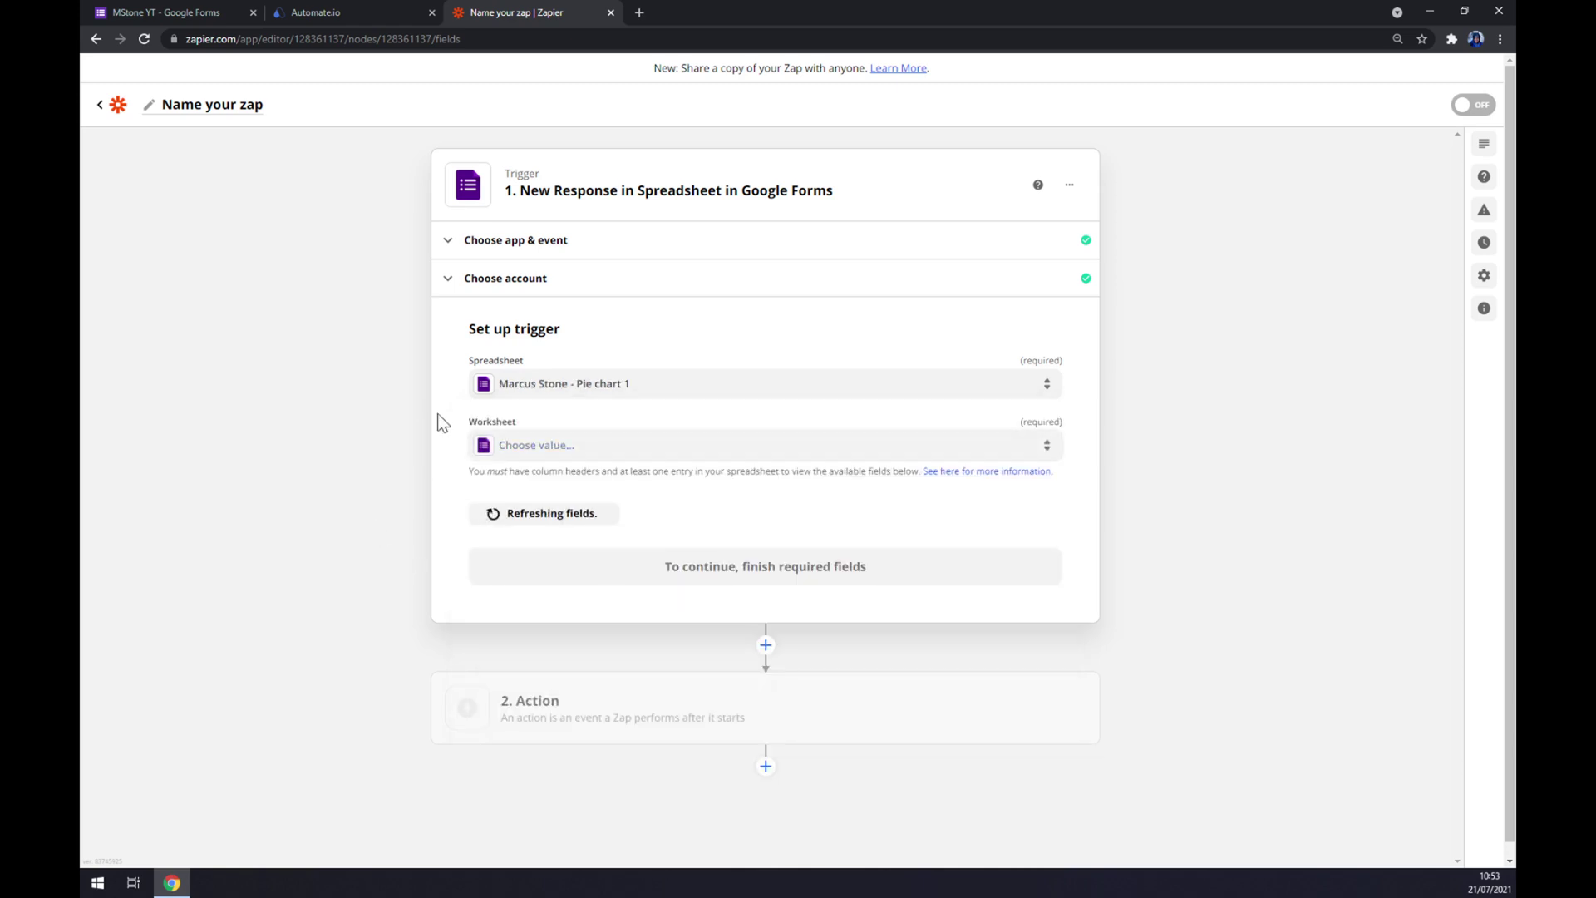
pyautogui.click(534, 453)
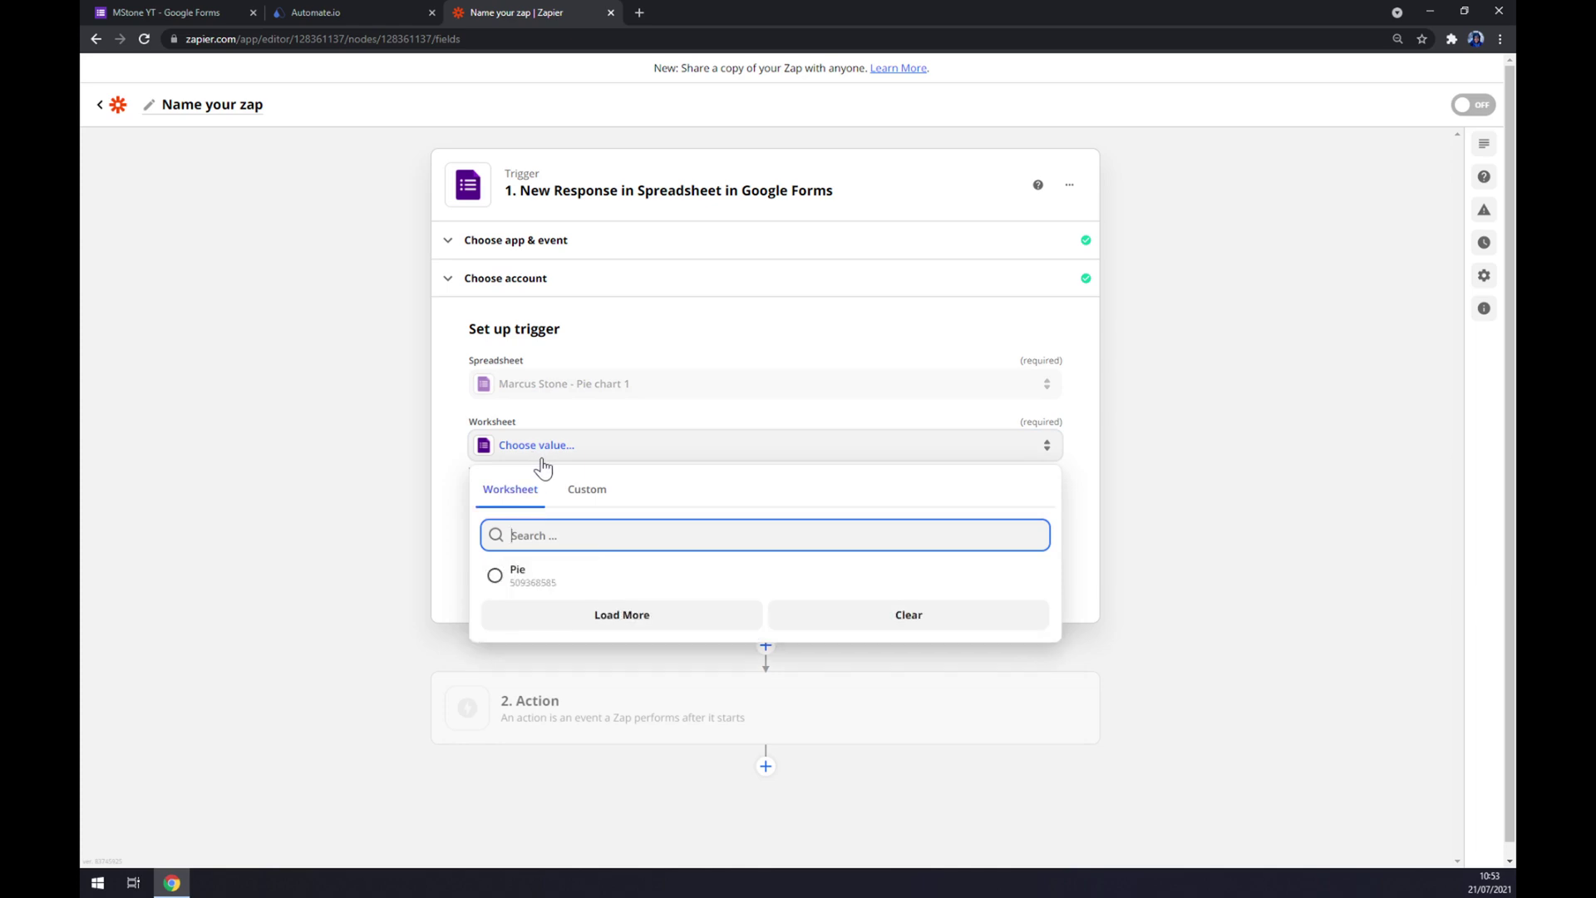
pyautogui.click(568, 588)
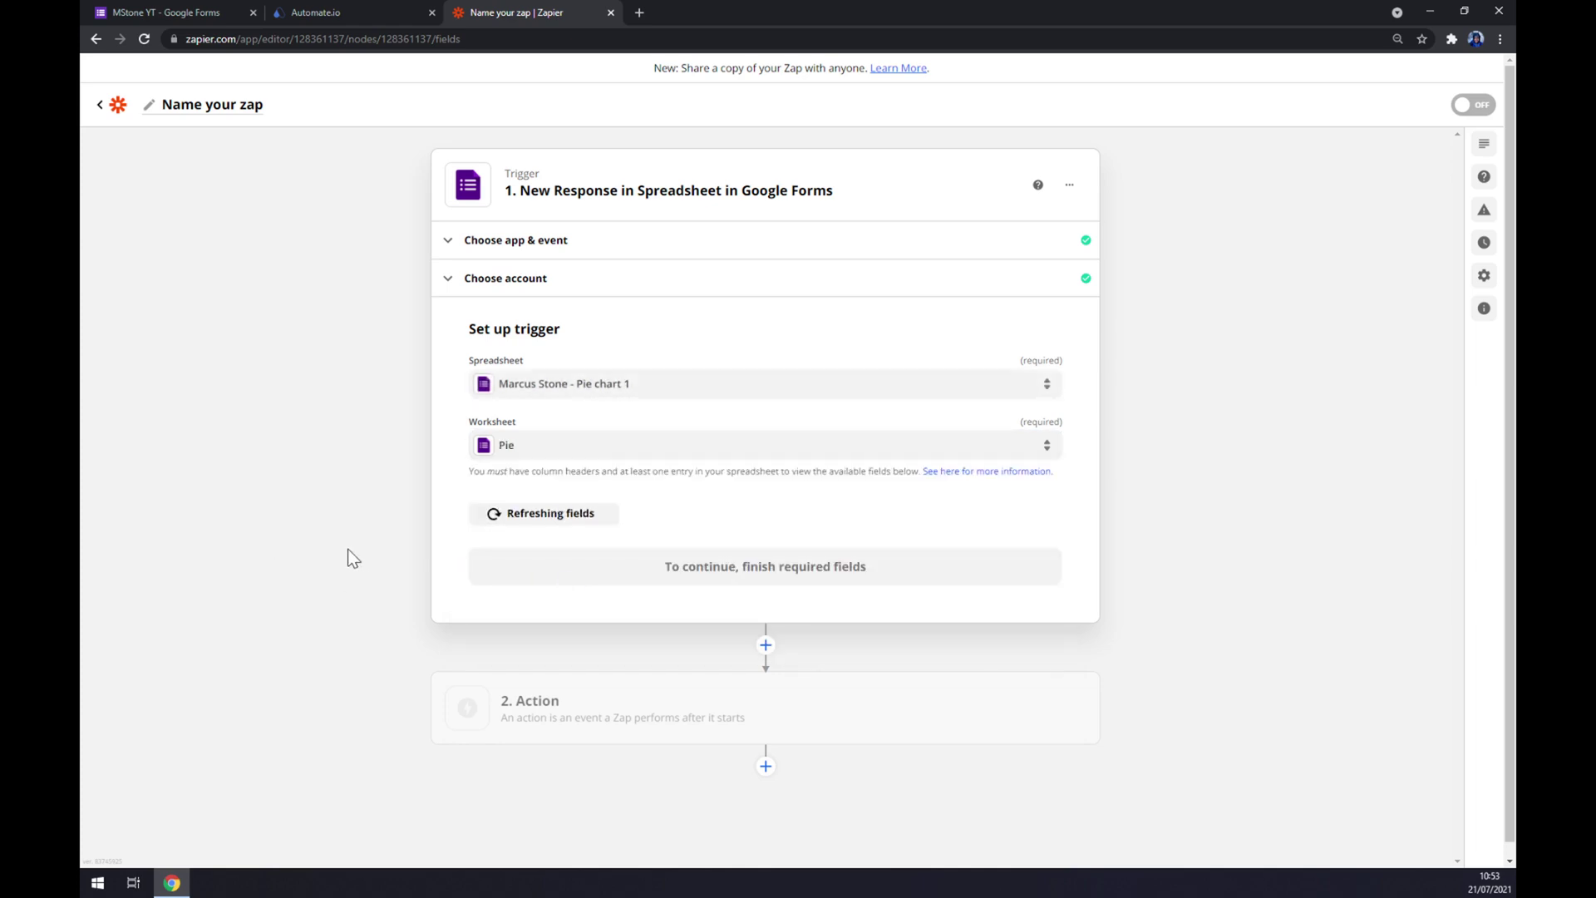
pyautogui.click(688, 562)
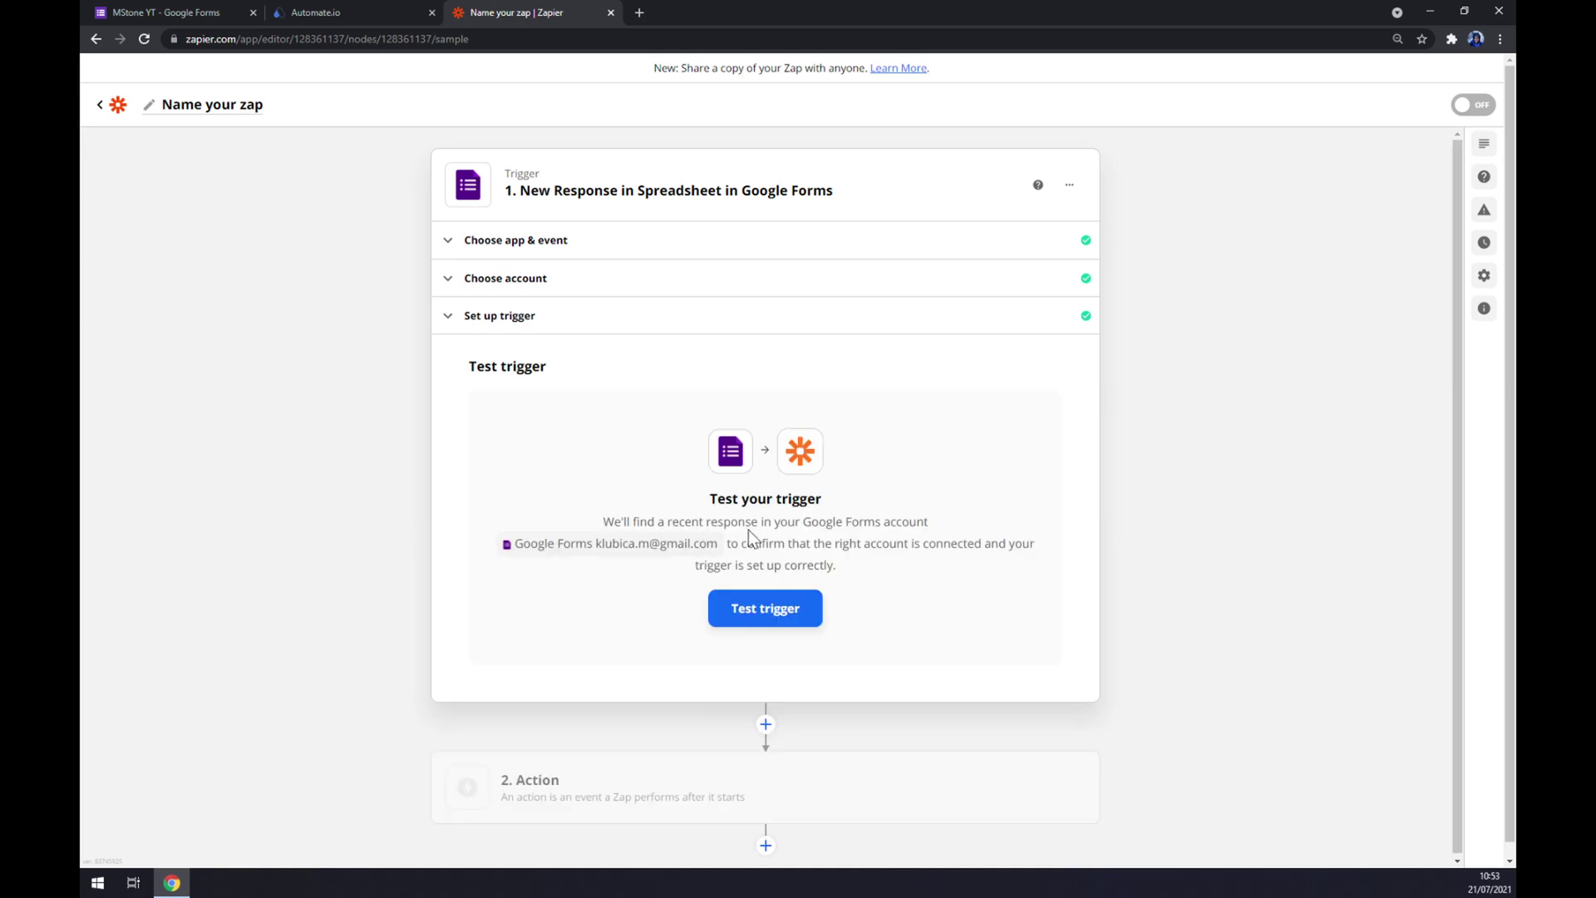
# Set the zap's action to Salesforce with the Create Record event and confirm it.
pyautogui.click(443, 782)
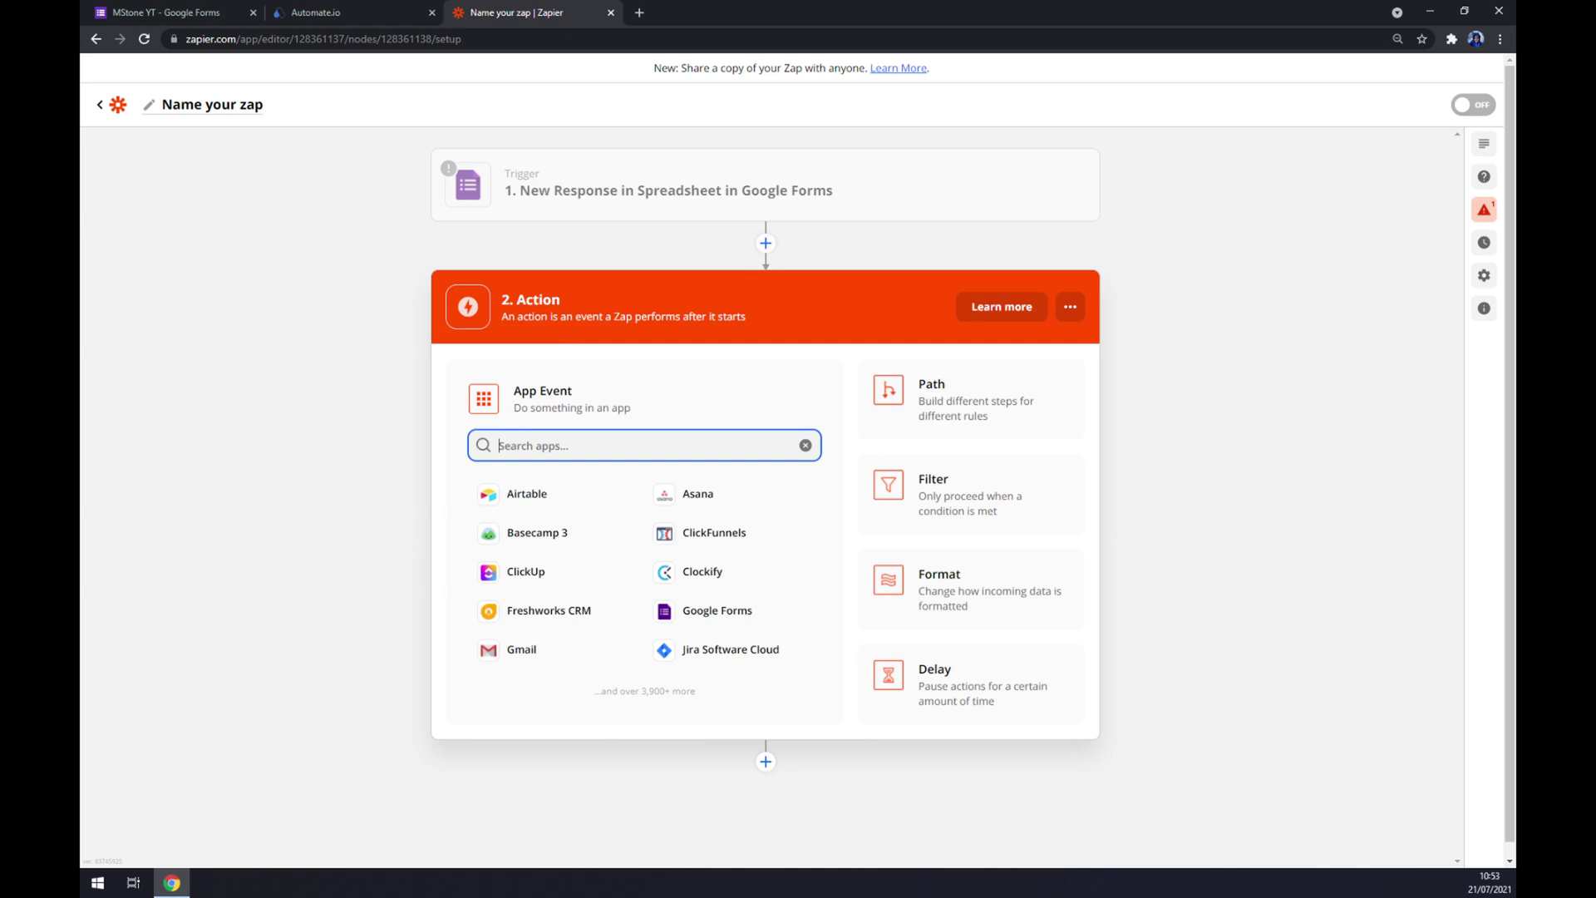
pyautogui.write('sales')
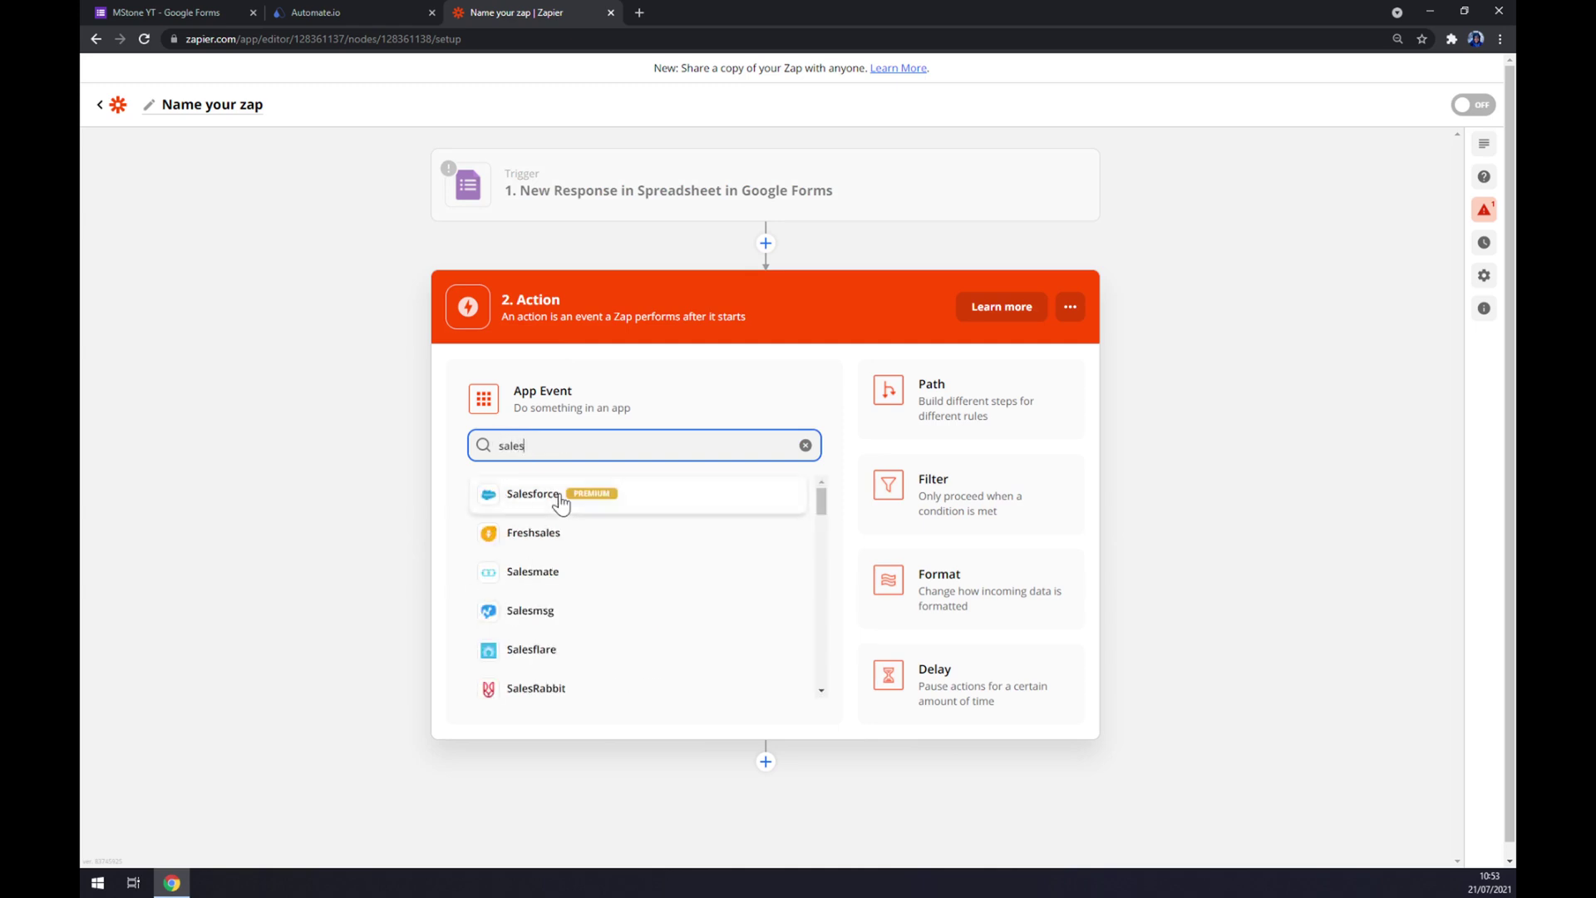
pyautogui.click(561, 503)
pyautogui.click(552, 498)
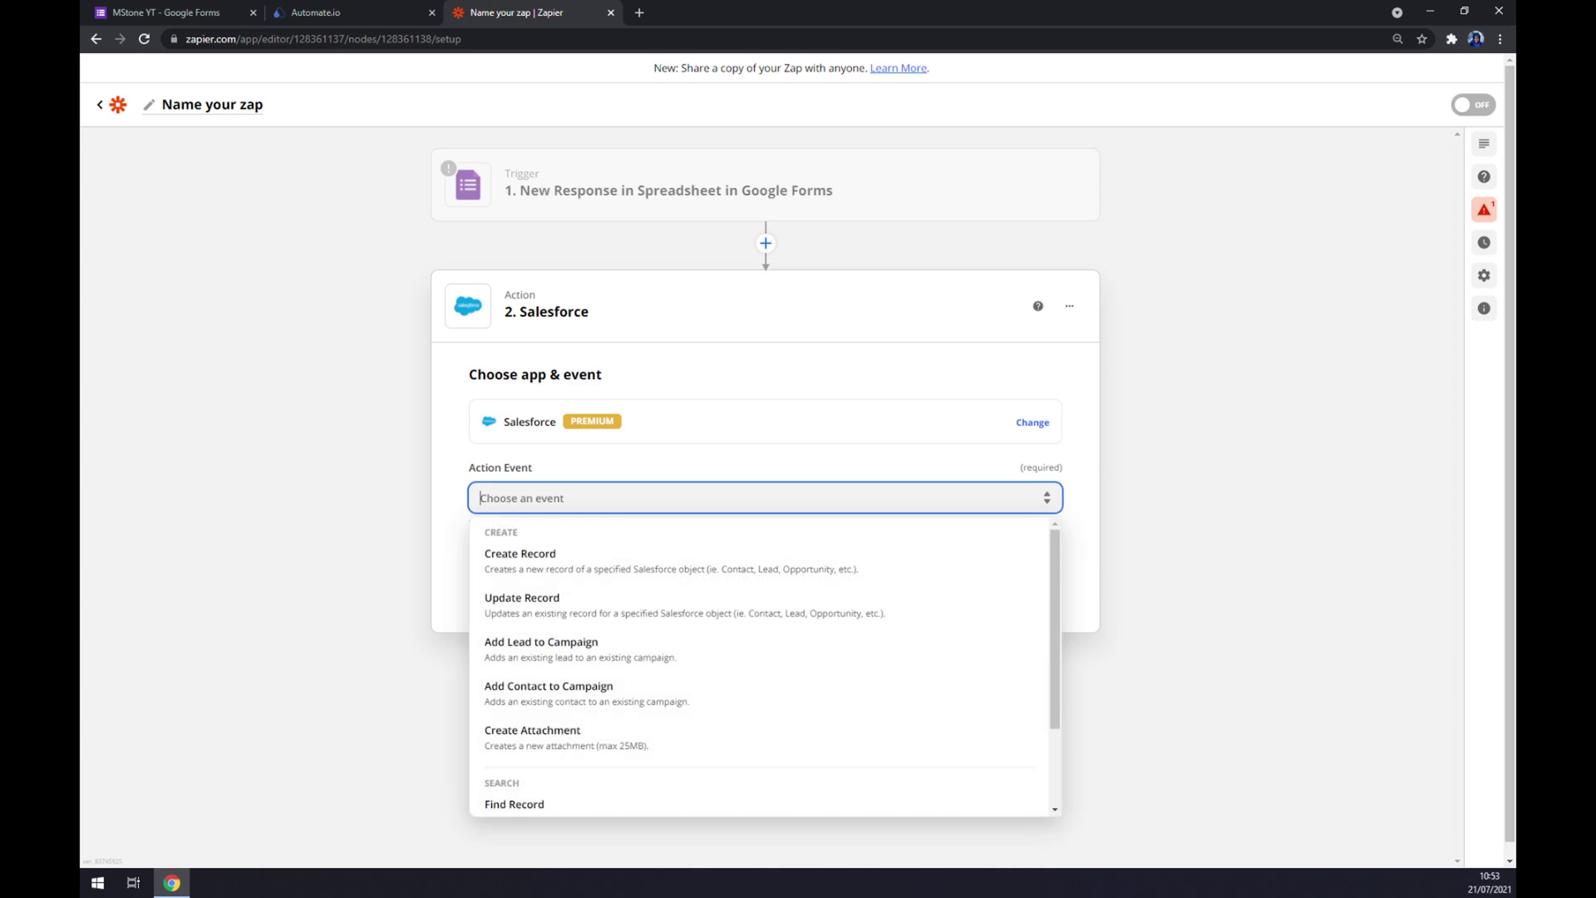
pyautogui.click(546, 557)
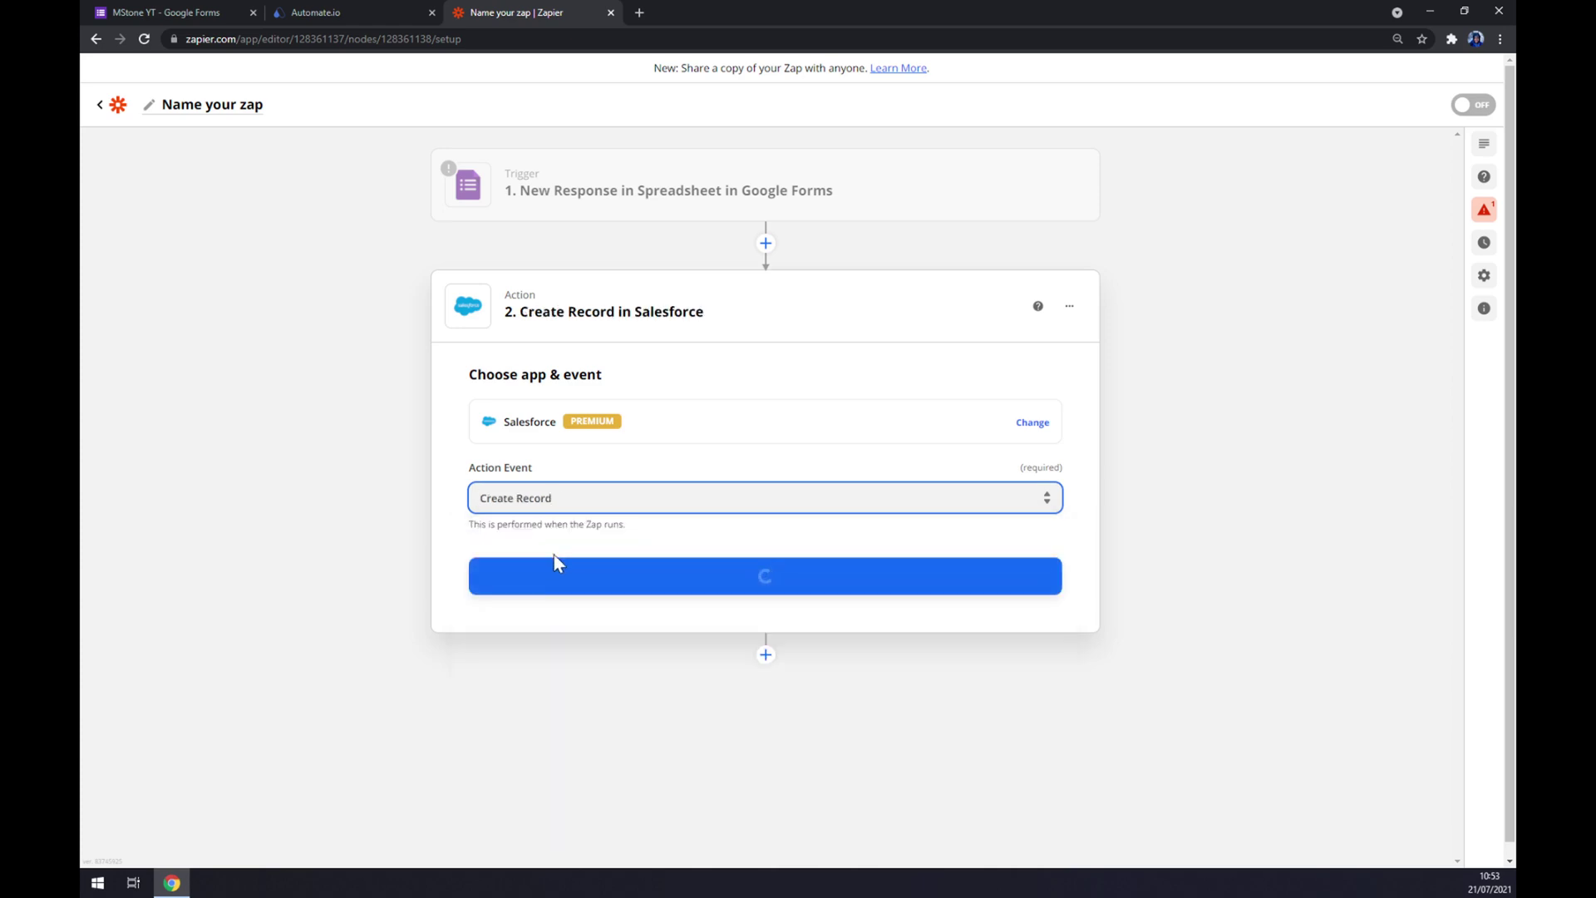
pyautogui.click(560, 576)
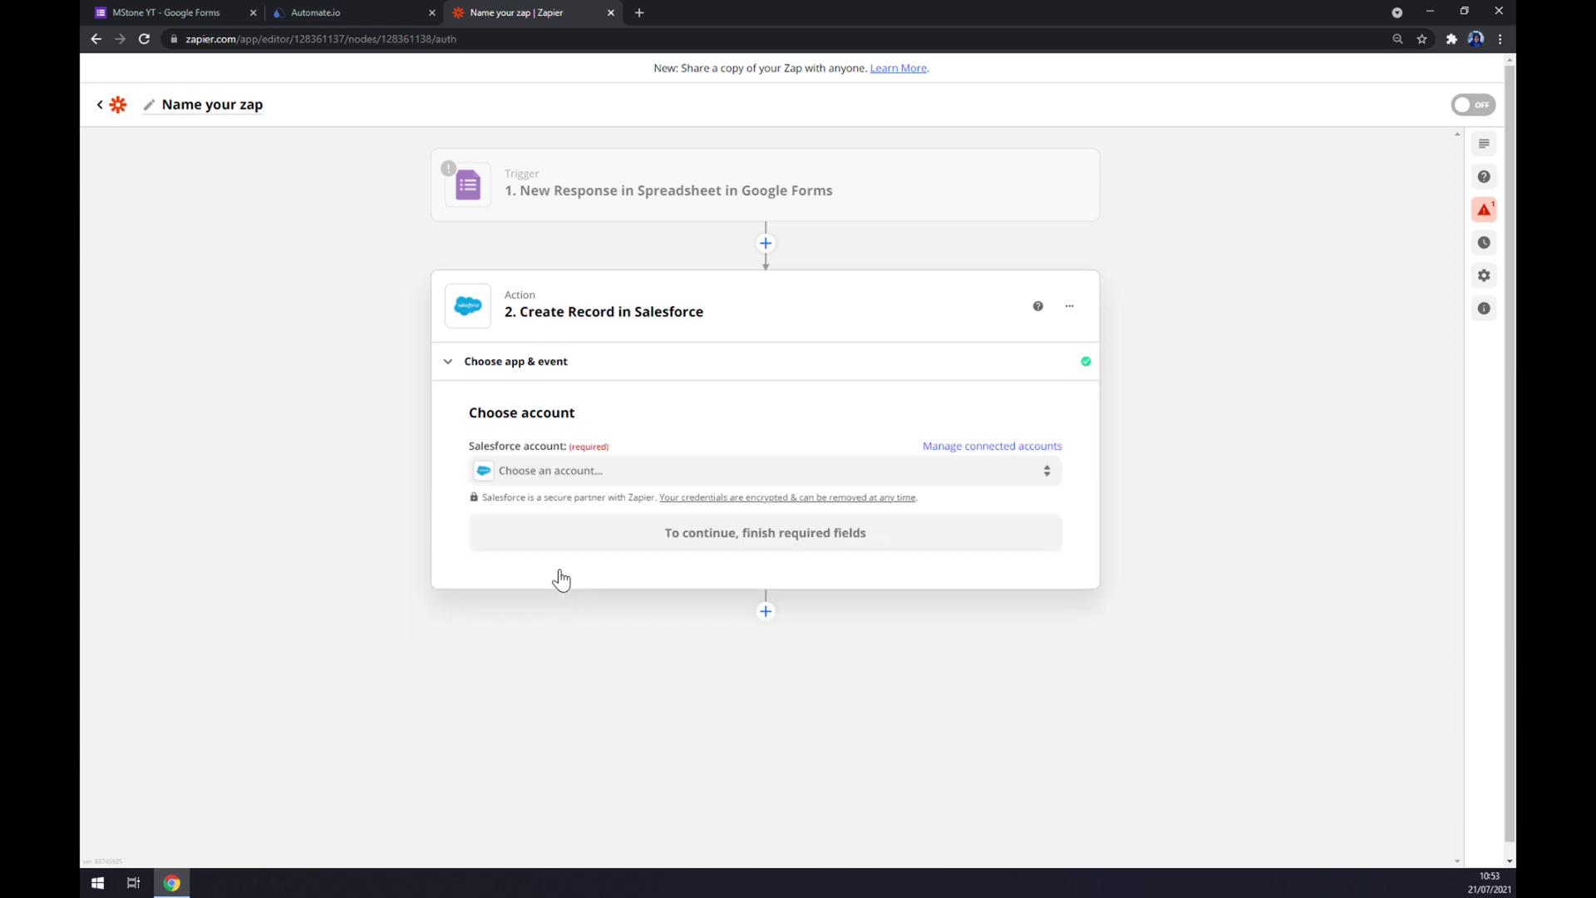